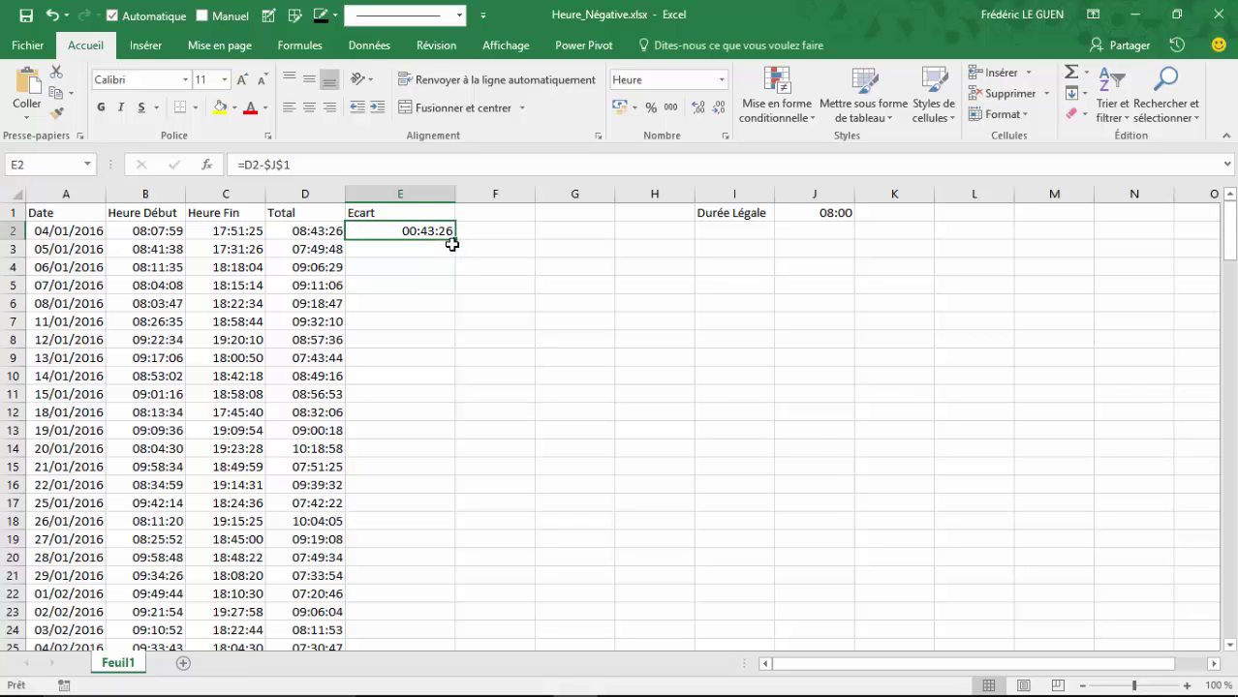
Fill the Ecart formula from E2 down to E20 and widen column E
left_click_drag(456, 241, 455, 257)
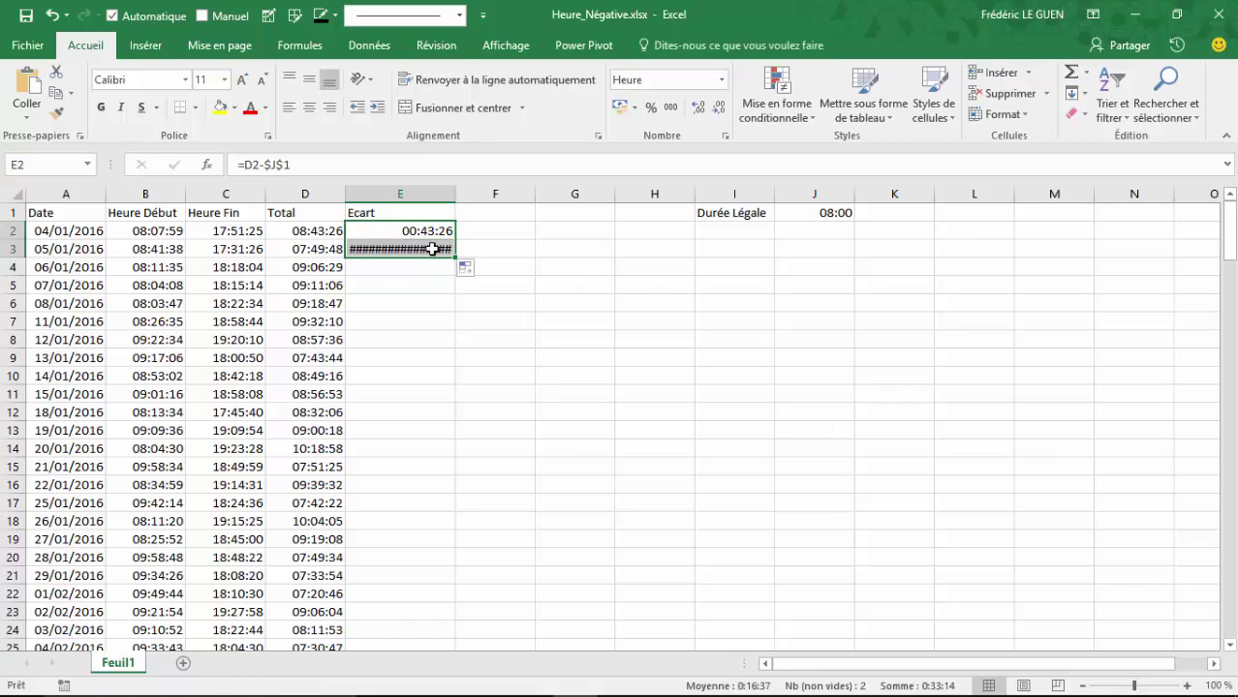
left_click(431, 249)
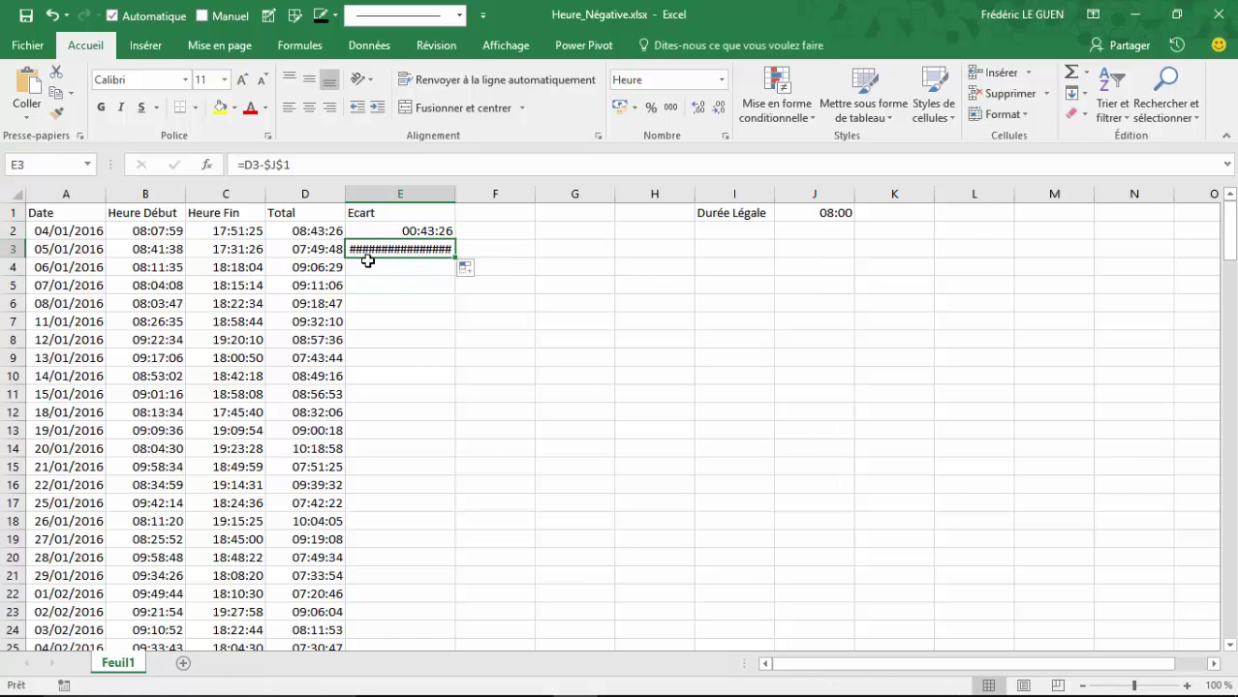
left_click_drag(454, 194, 492, 197)
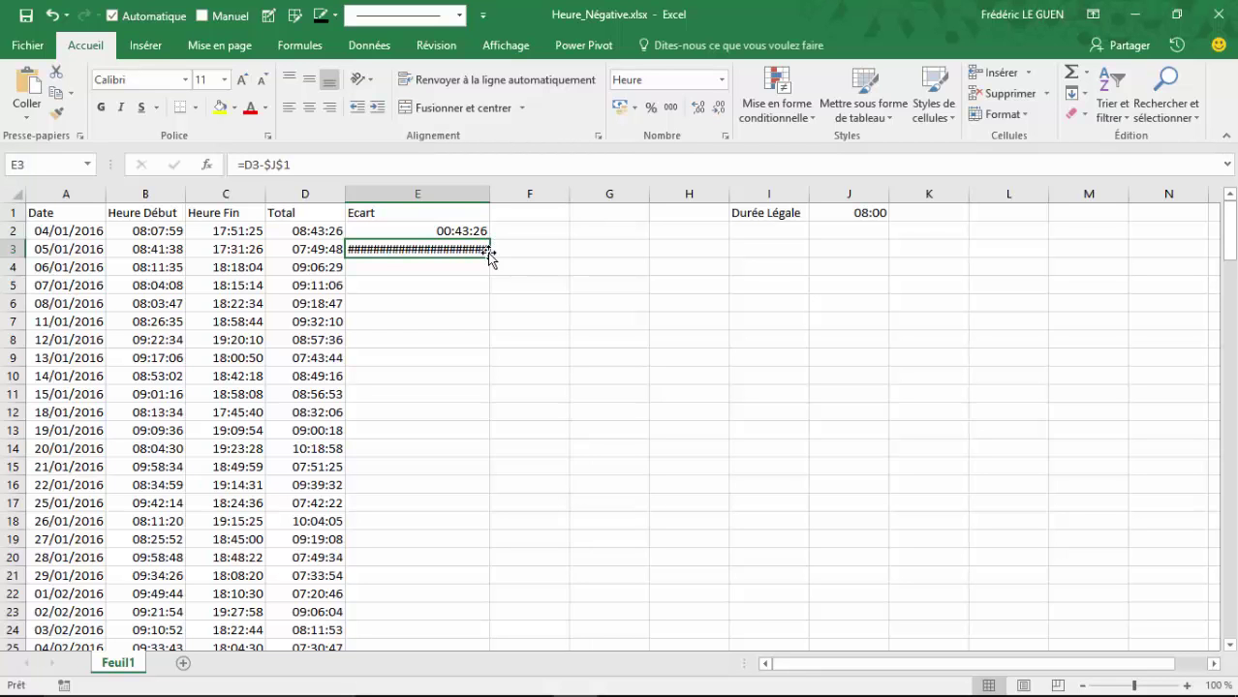
left_click_drag(491, 257, 484, 570)
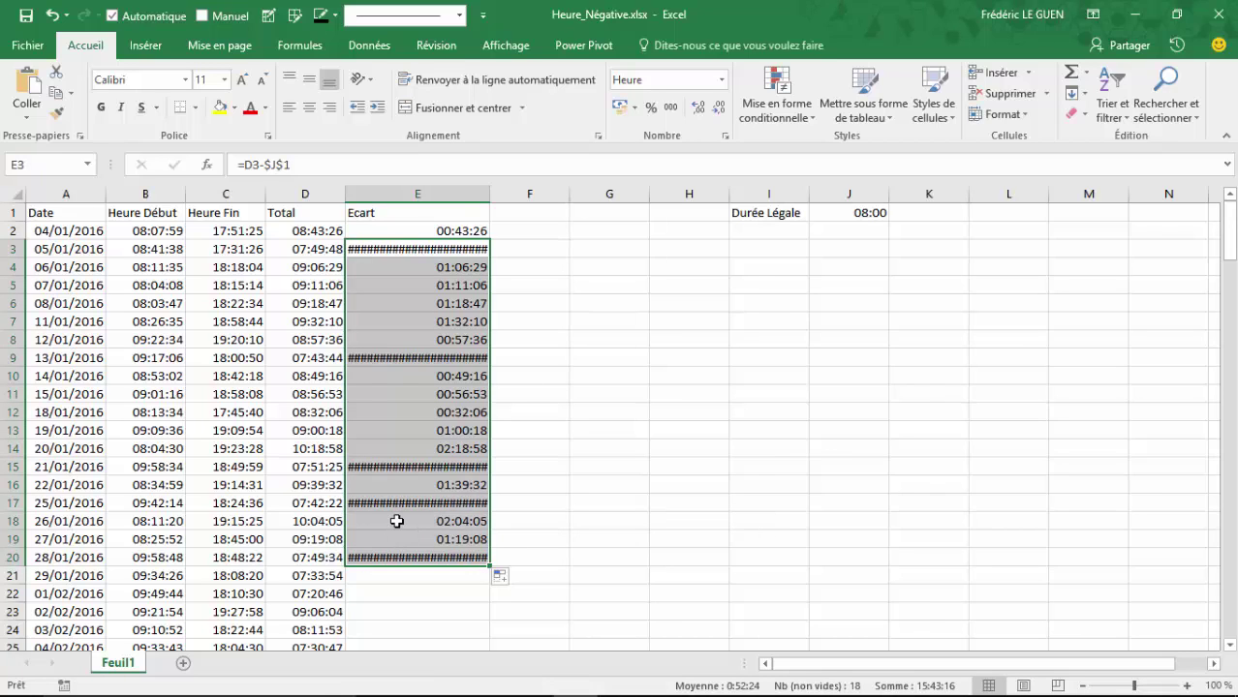
Try the 1904 calendar setting for Heure_Négative.xlsx in the advanced calculation options
left_click(42, 49)
left_click(51, 523)
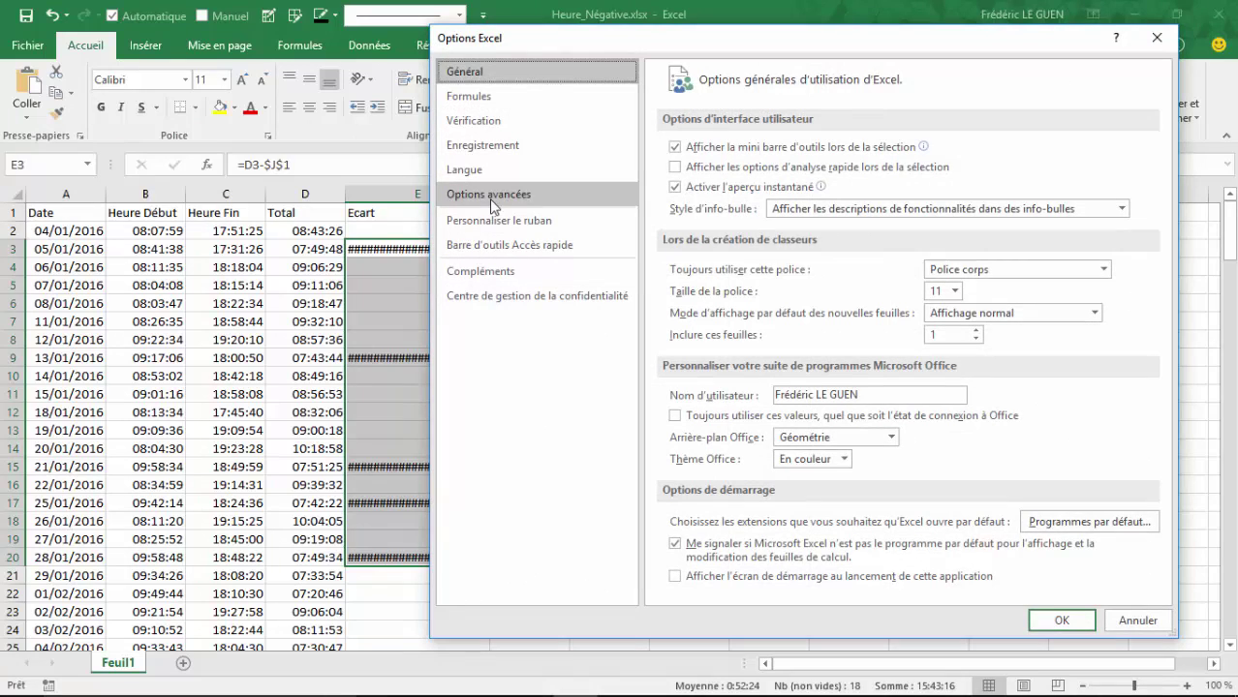
left_click(491, 197)
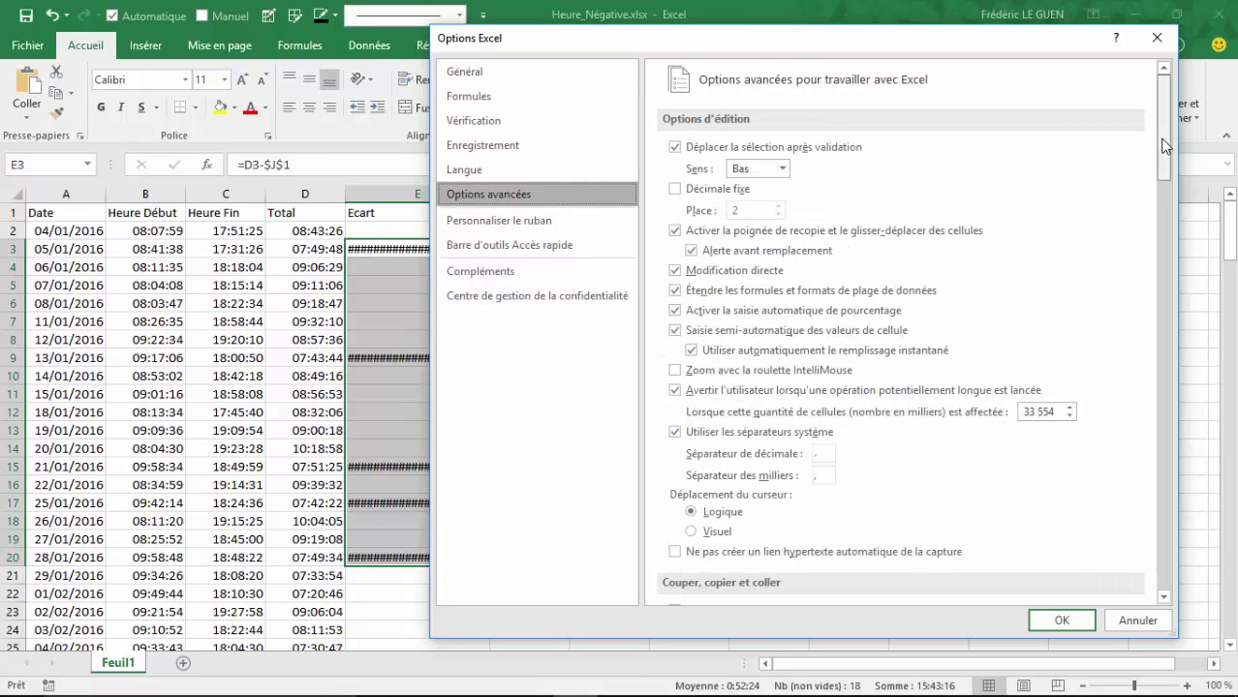
left_click_drag(1163, 145, 1166, 473)
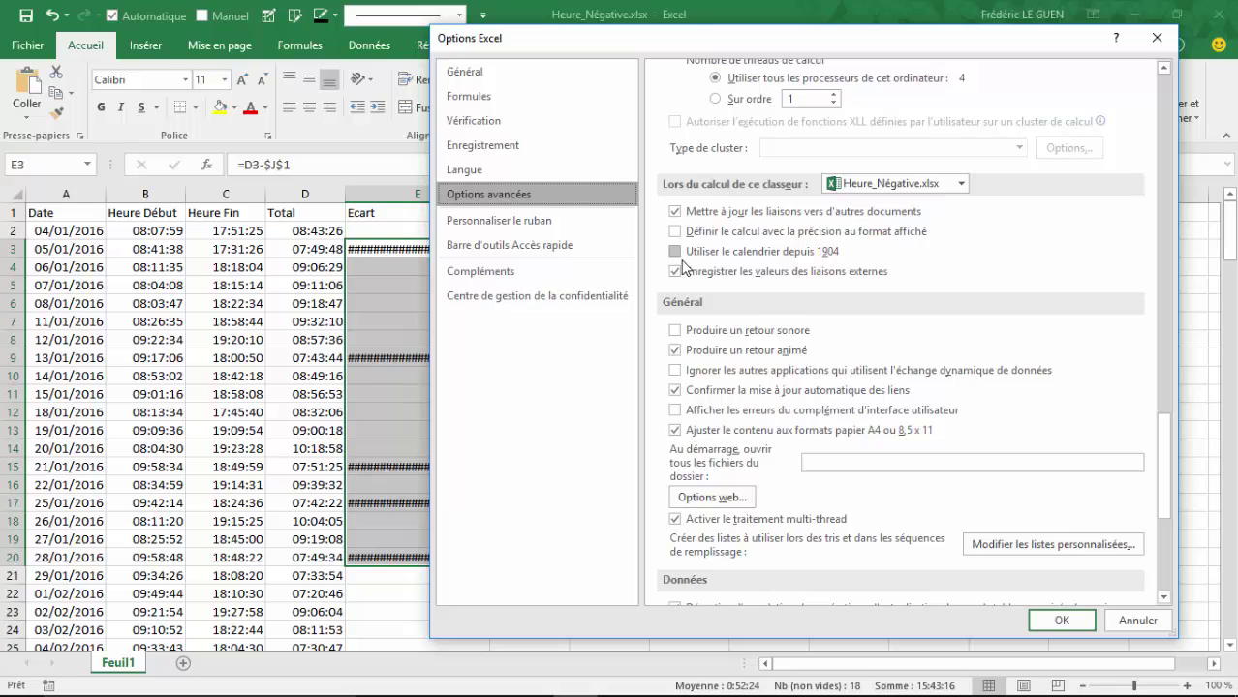
left_click(681, 260)
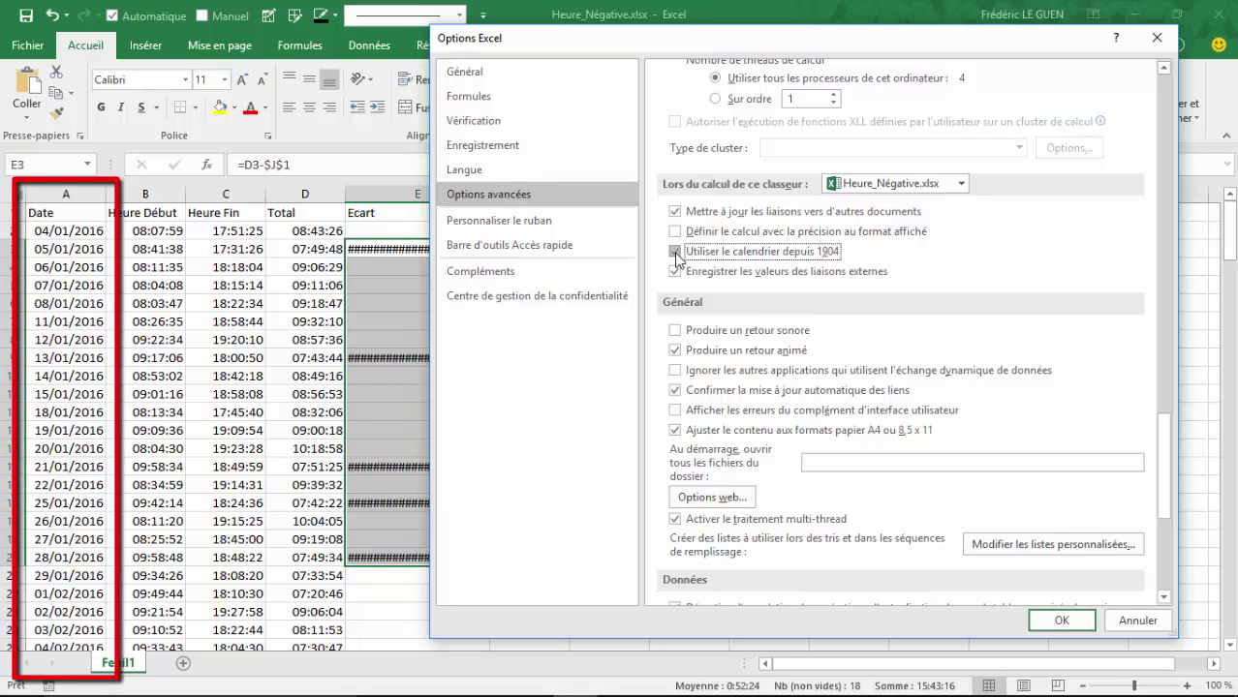
left_click(1044, 621)
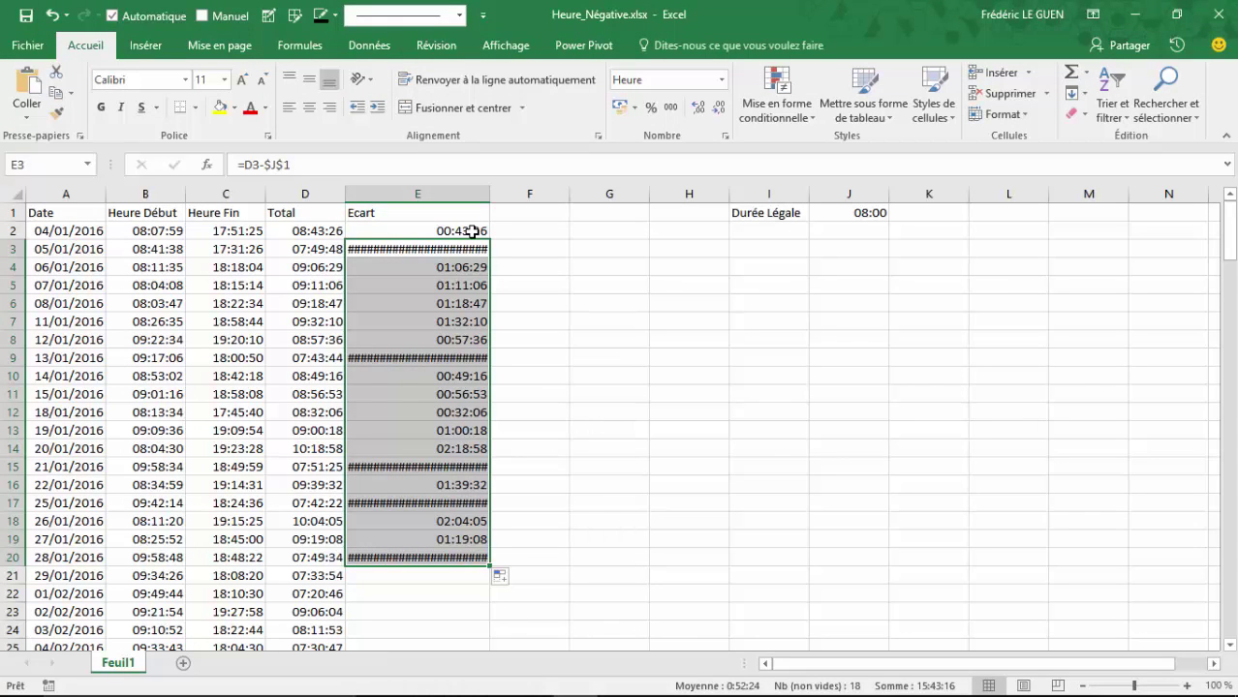
Insert a SI test D2<$J$1 at the start of the formula in E2, ahead of the existing subtraction
left_click(471, 231)
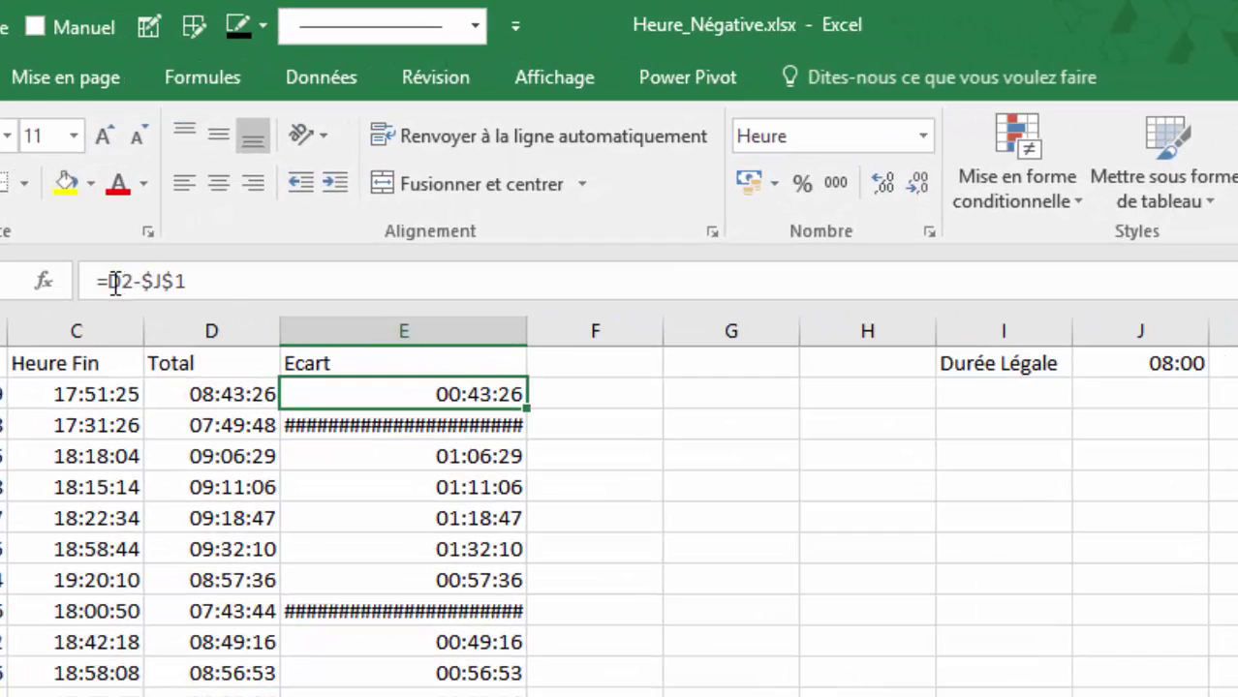
left_click(114, 282)
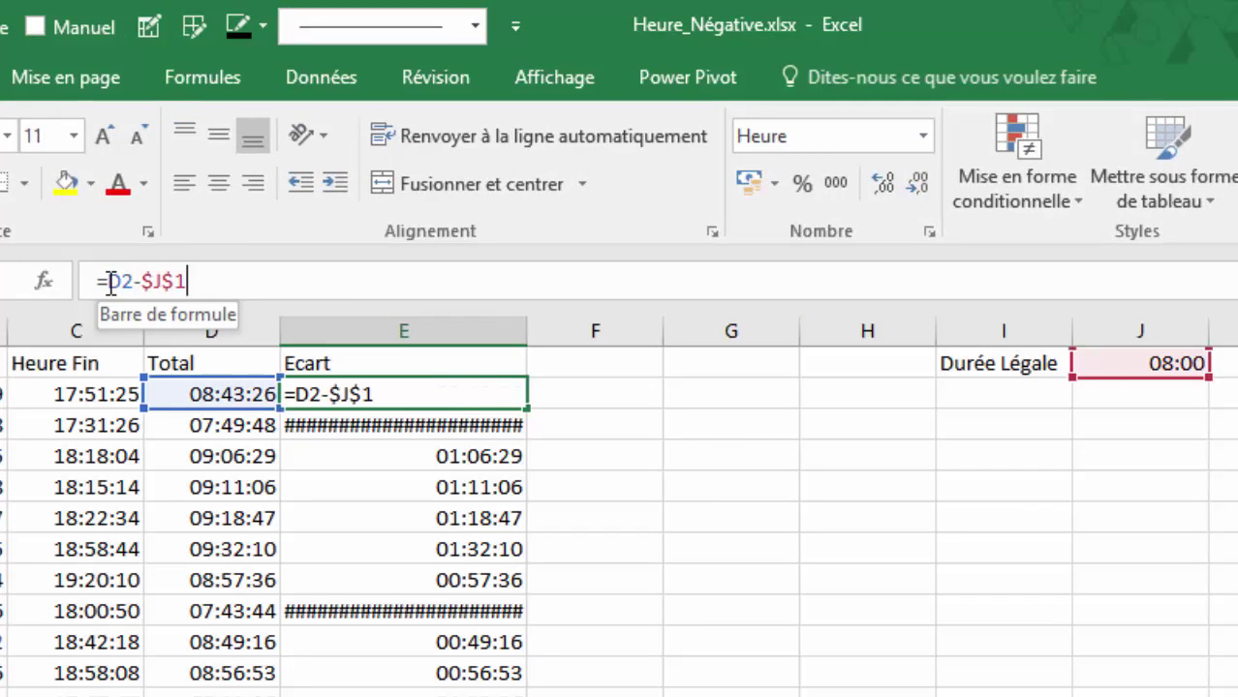
type("Si(")
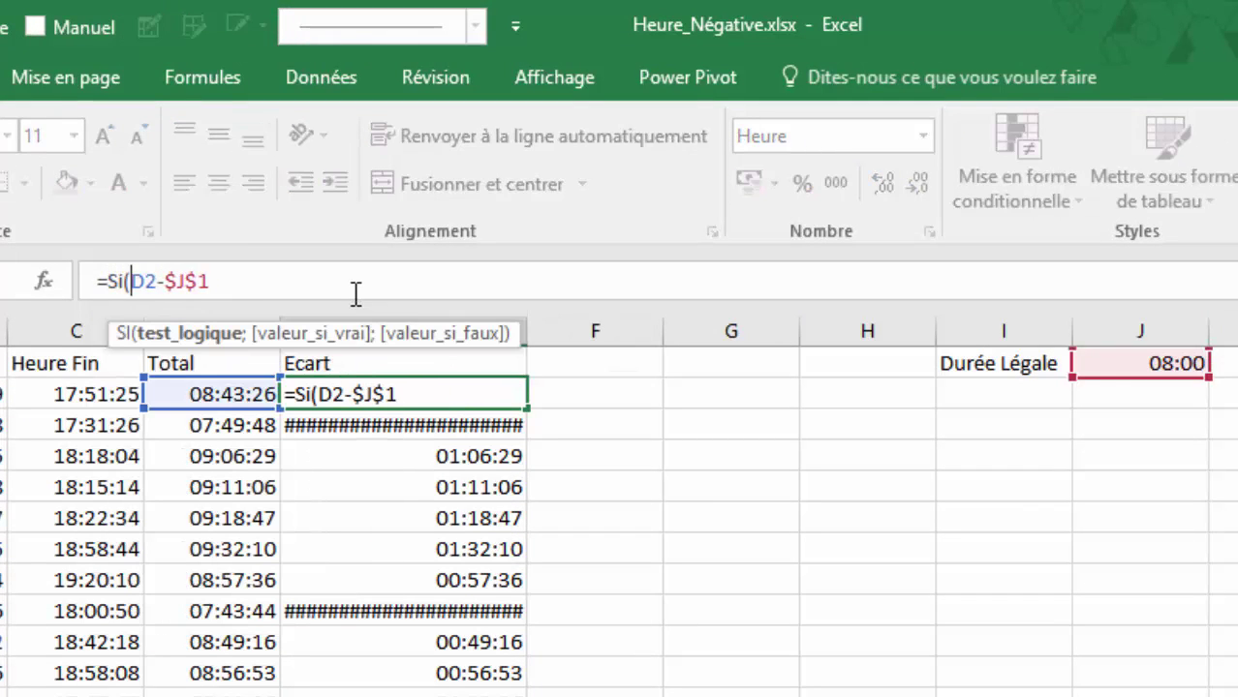
left_click(206, 392)
type("<")
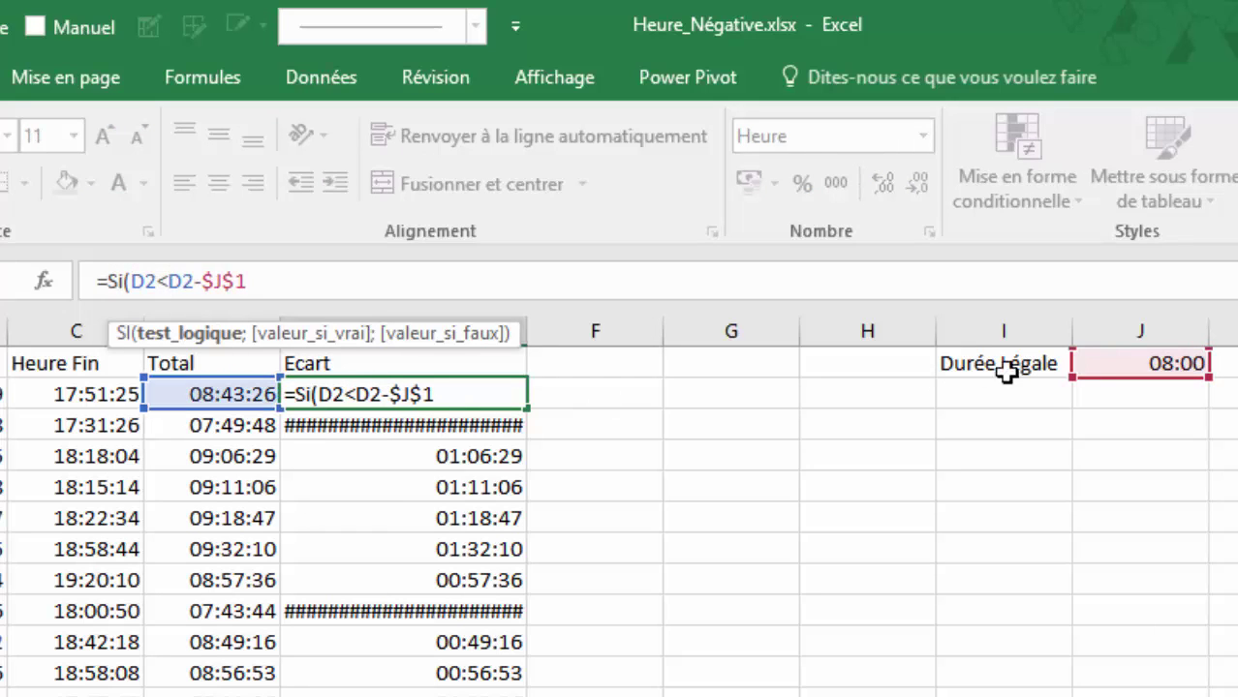
left_click(1099, 365)
key("F4")
type(";")
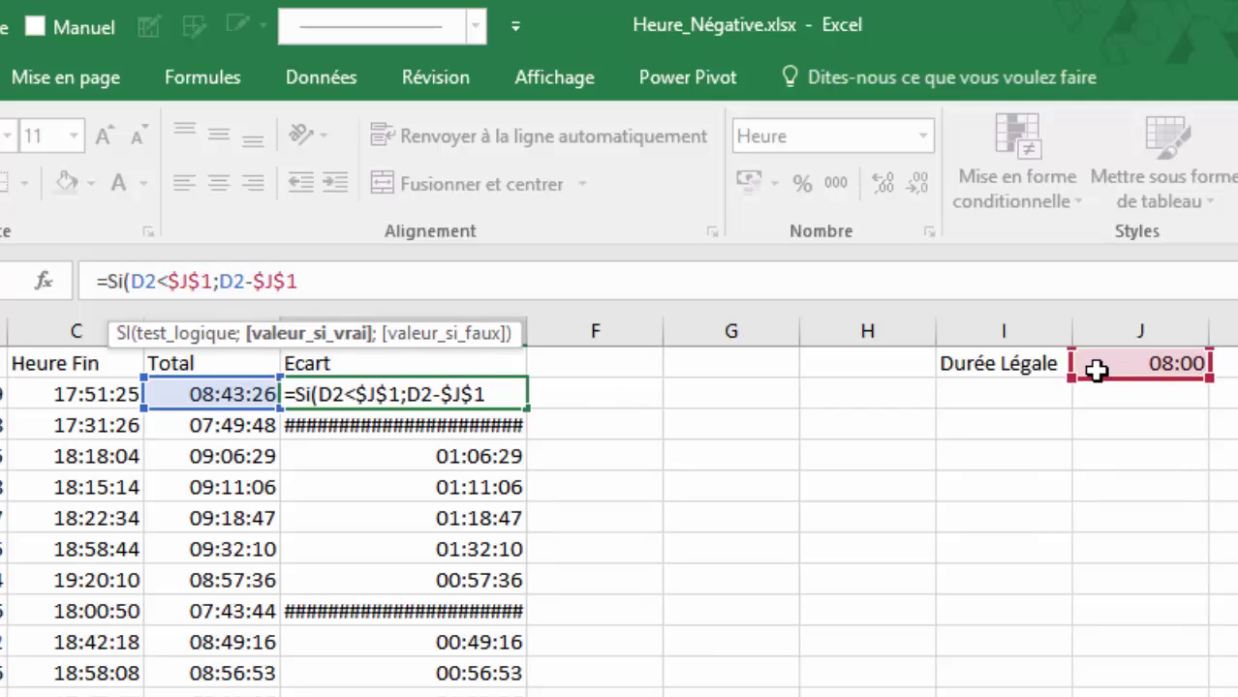
Add "-"&TEXTE($J$1-D2;"hh:mm:ss") as the value-if-true argument of the SI formula in E2
type("\"-\"")
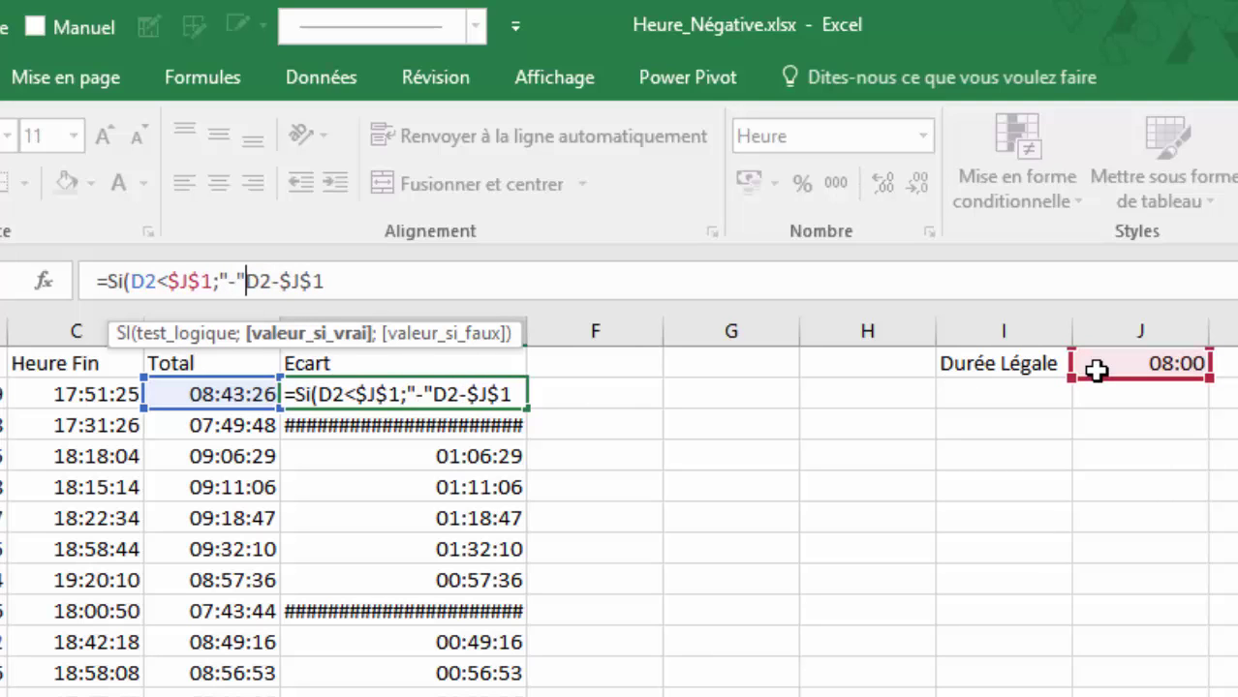
type("&Te")
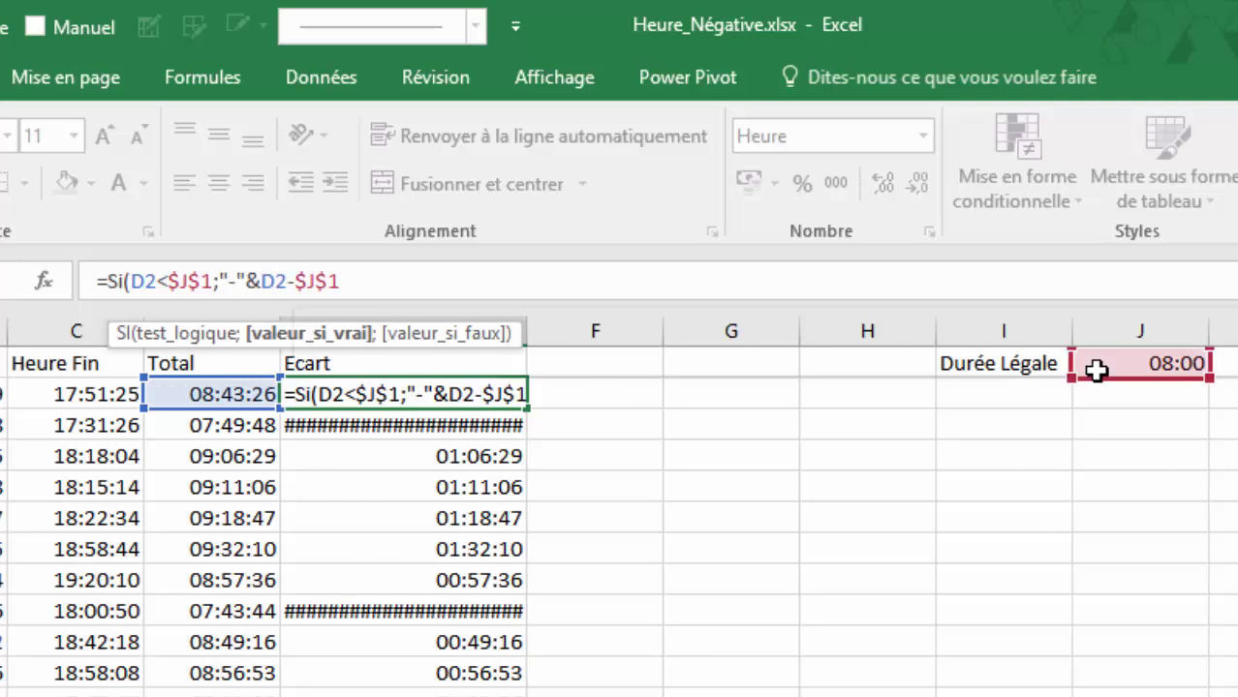
type("xte(")
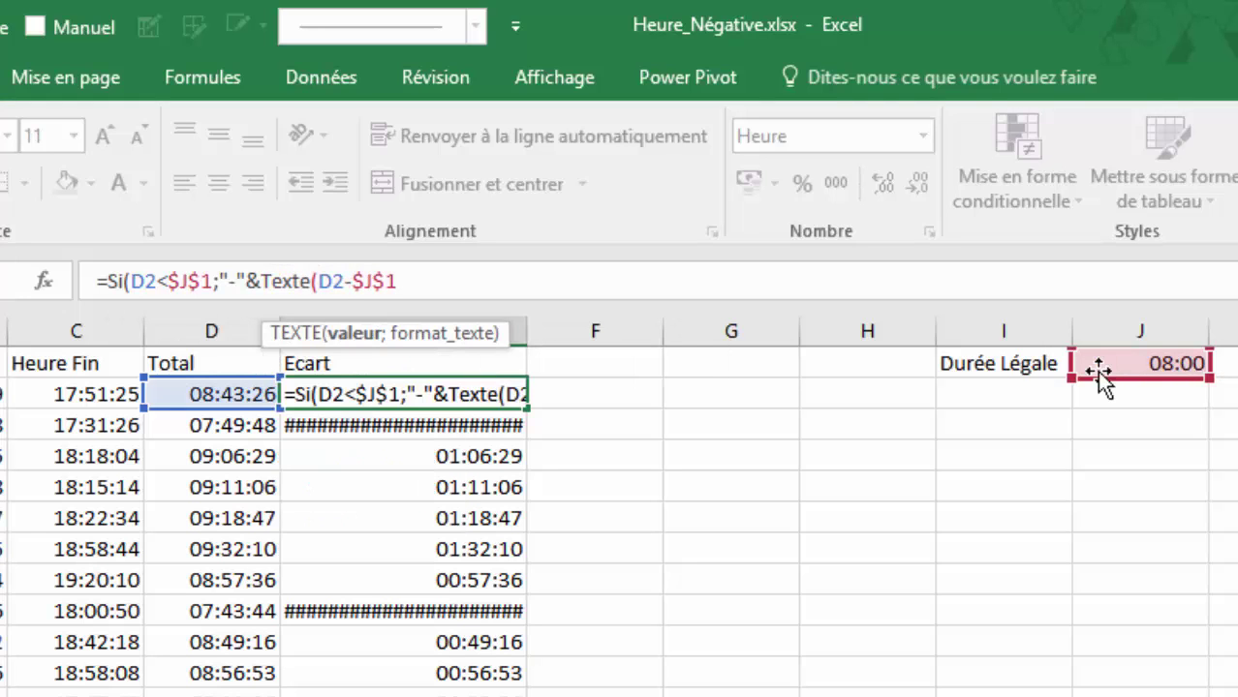
left_click(1162, 365)
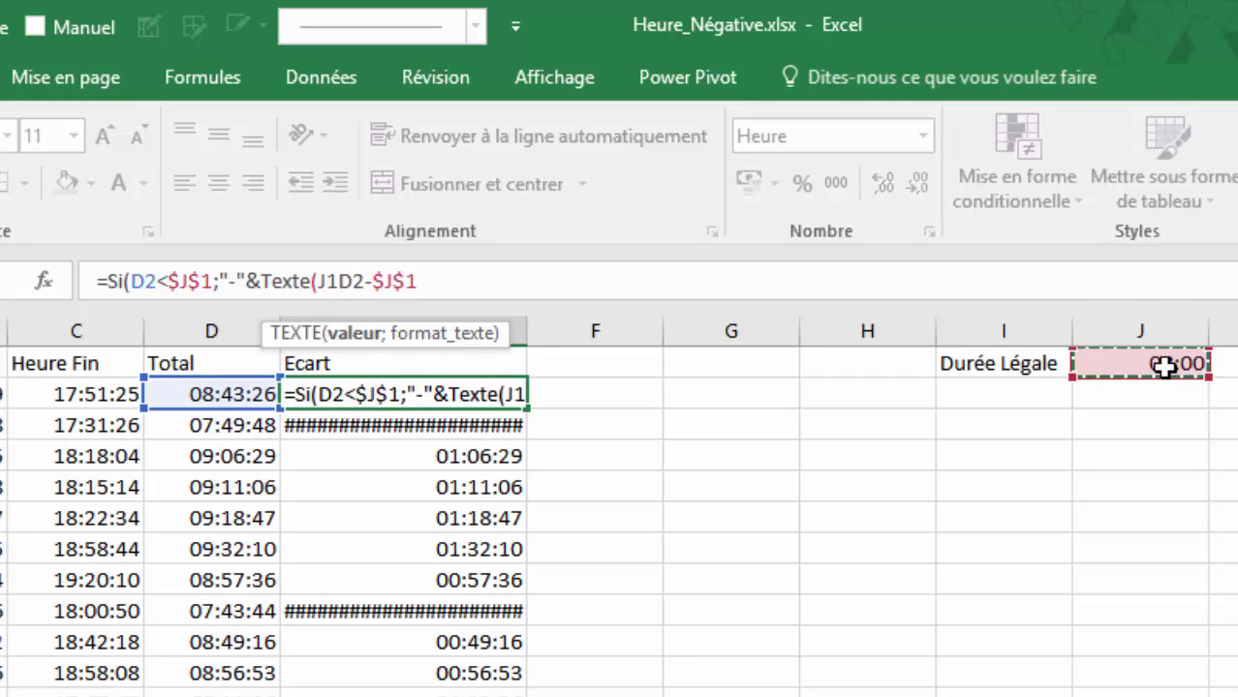
key("F4")
type("-")
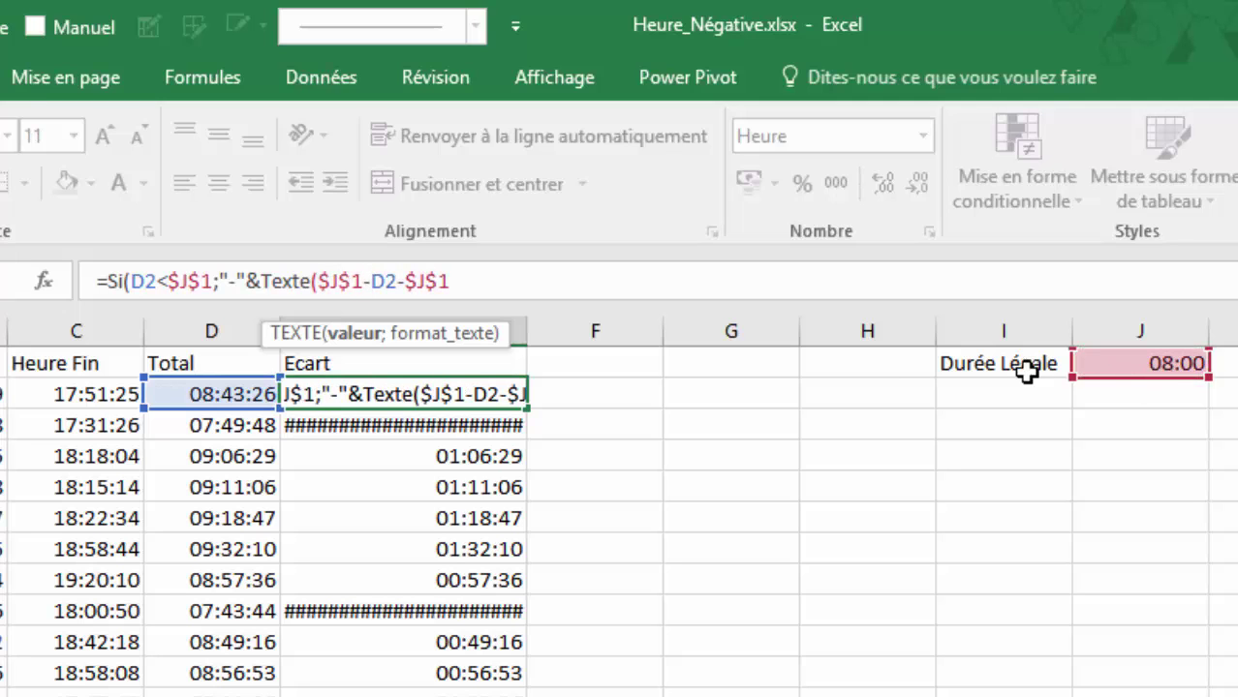
left_click(206, 394)
type(";\"")
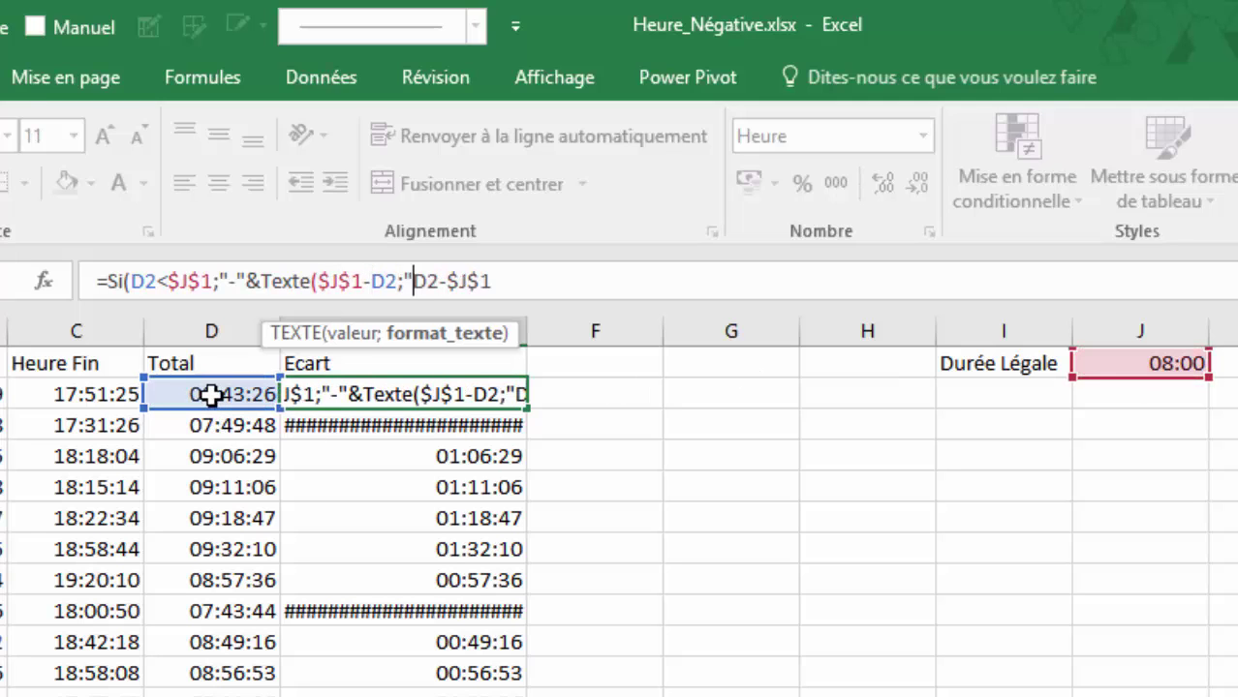
type("hh:")
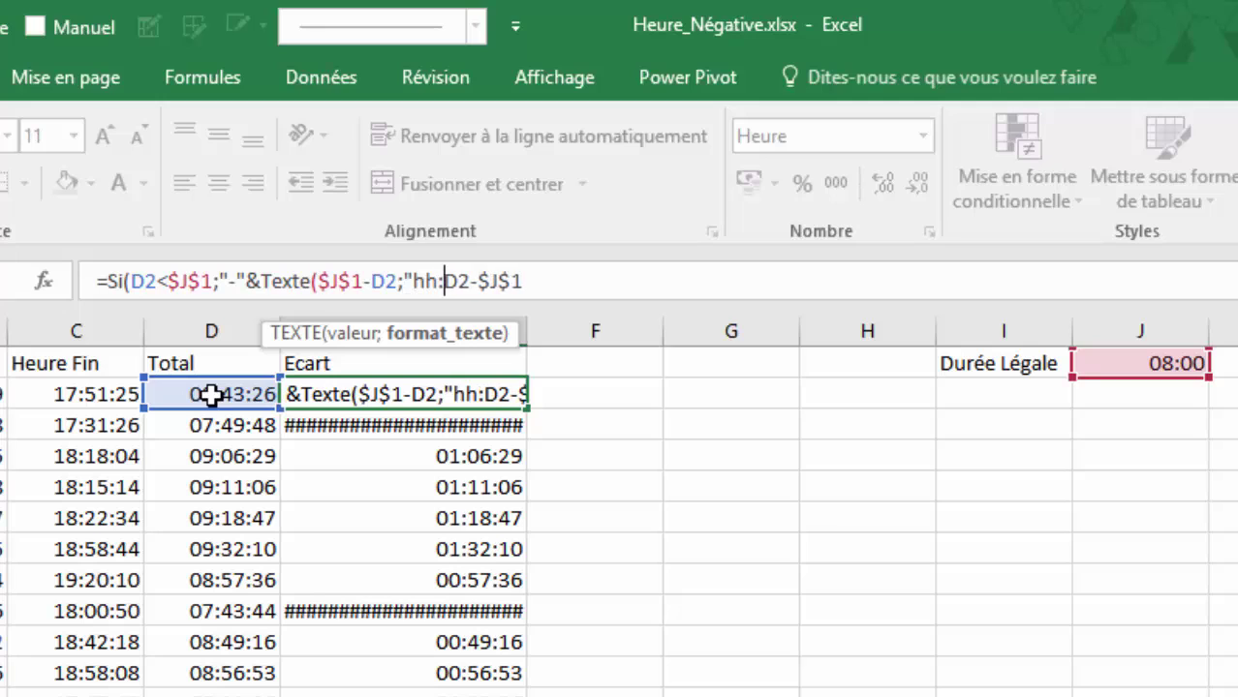
type("mm:ss")
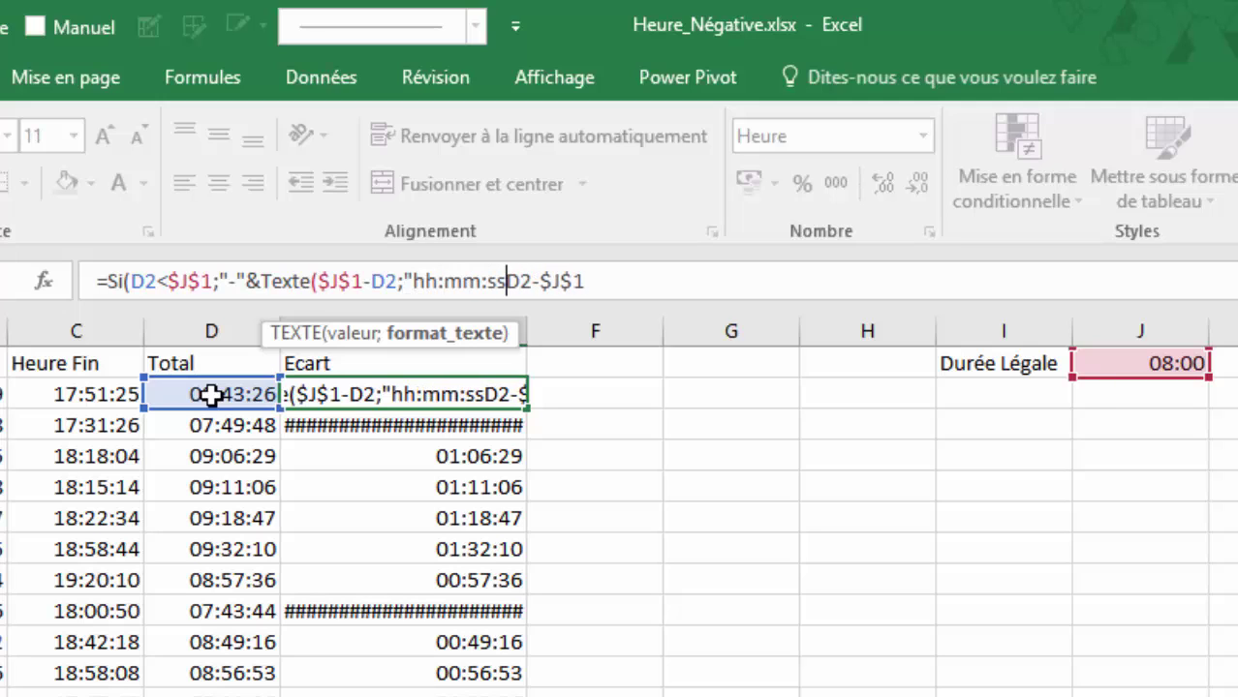
type("\");")
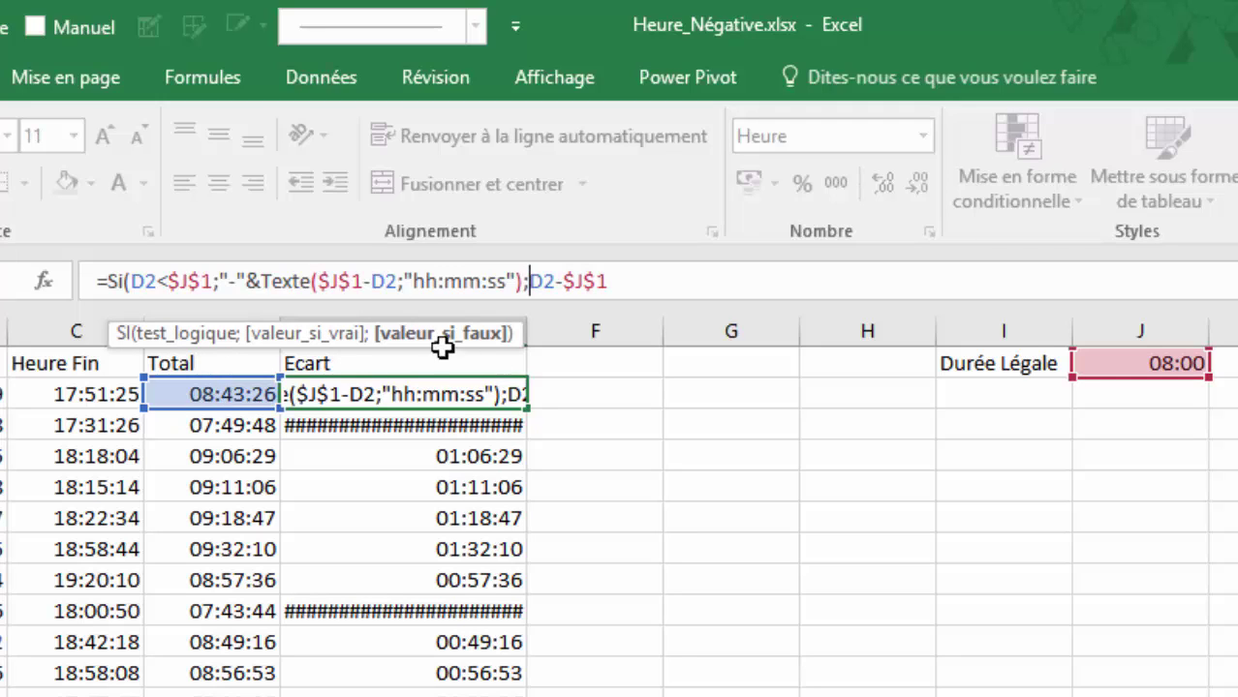
Complete E2's SI formula with D2-$J$1 as the value if false, and fill it down to E23
left_click(617, 286)
type(")")
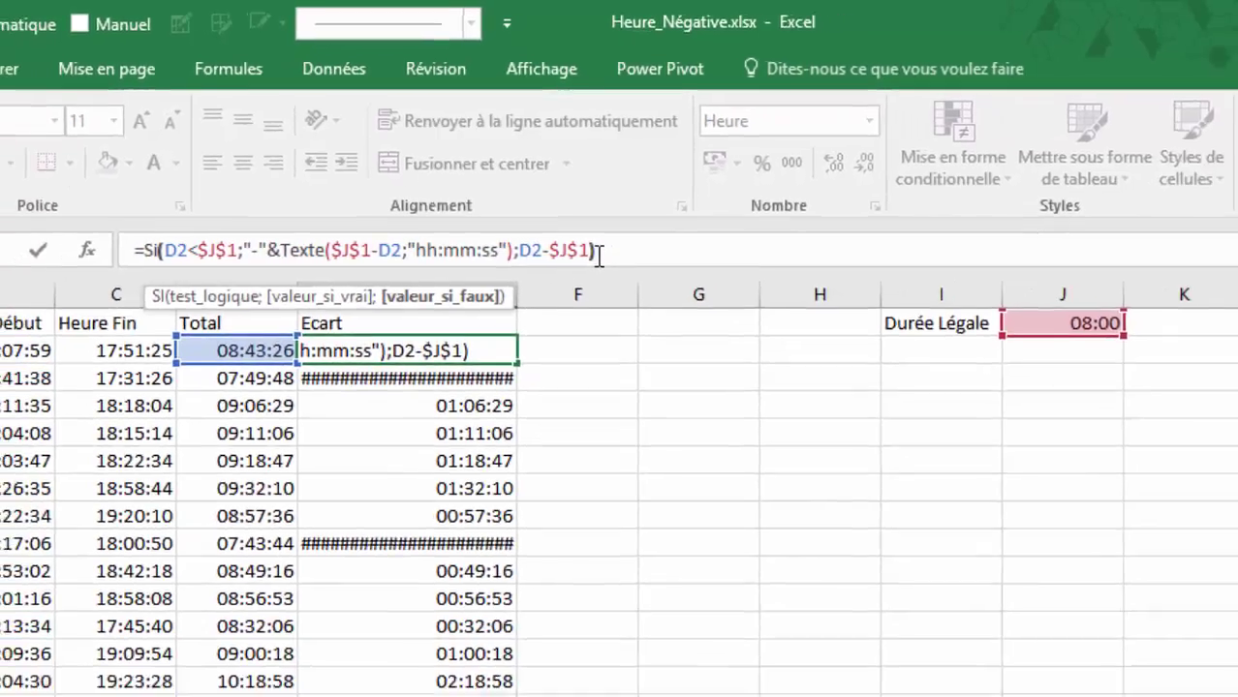
key("Return")
left_click(518, 393)
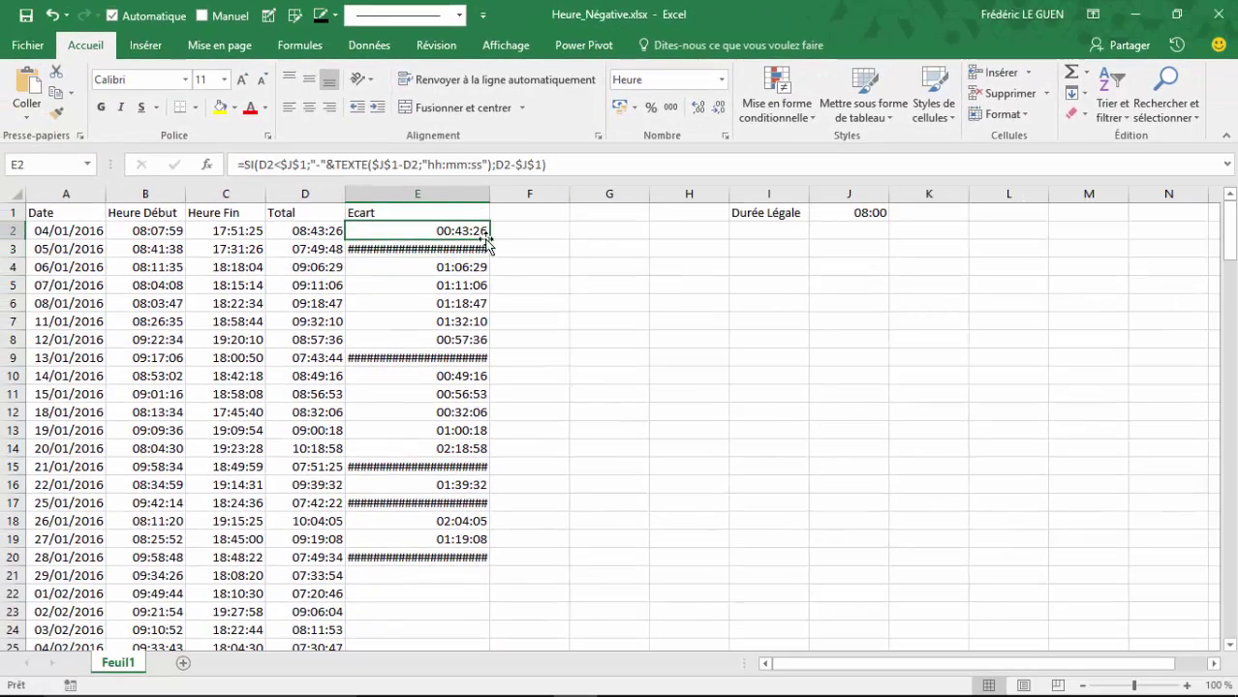
left_click_drag(488, 239, 488, 626)
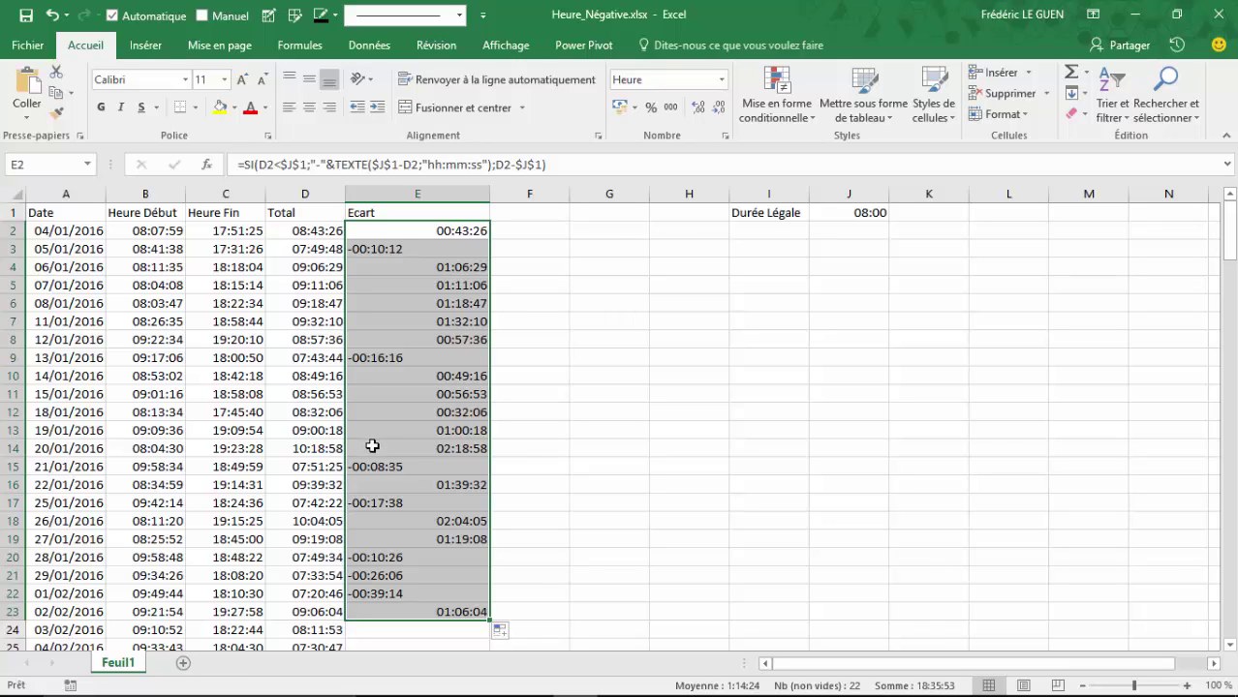
Copy E2:E5 as values only into H3:H6 and inspect the copied negative time in H4
left_click(470, 230)
left_click_drag(471, 229, 689, 308)
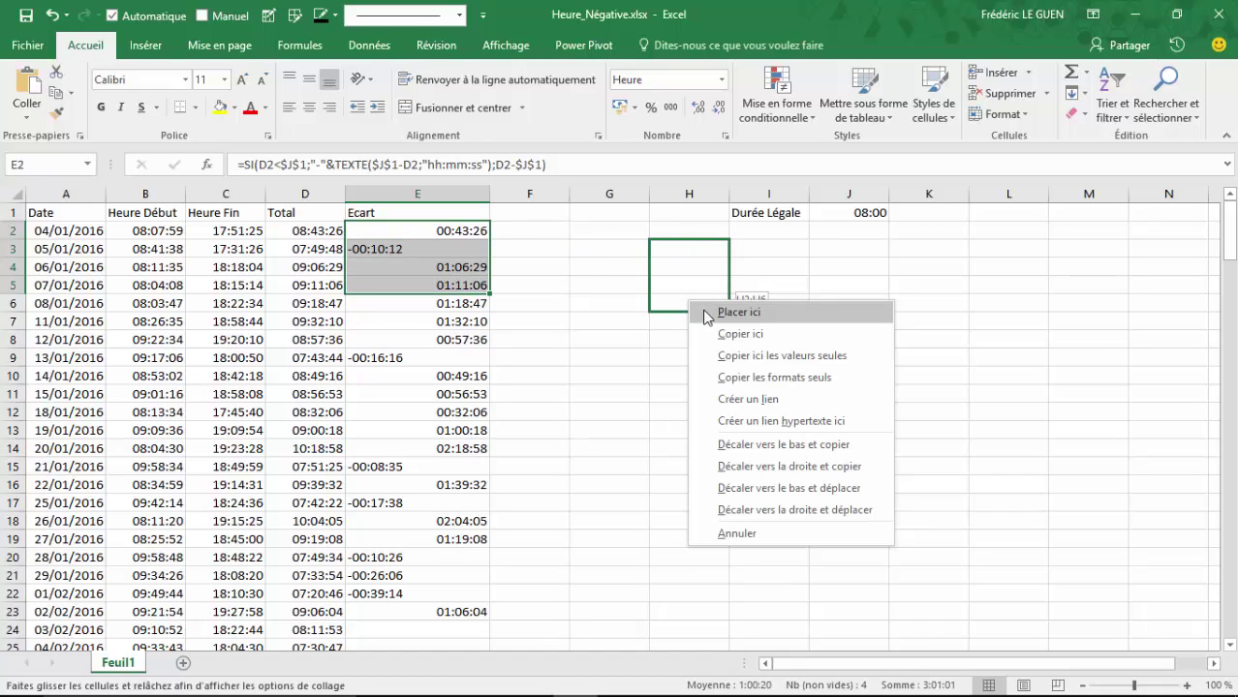
left_click(728, 356)
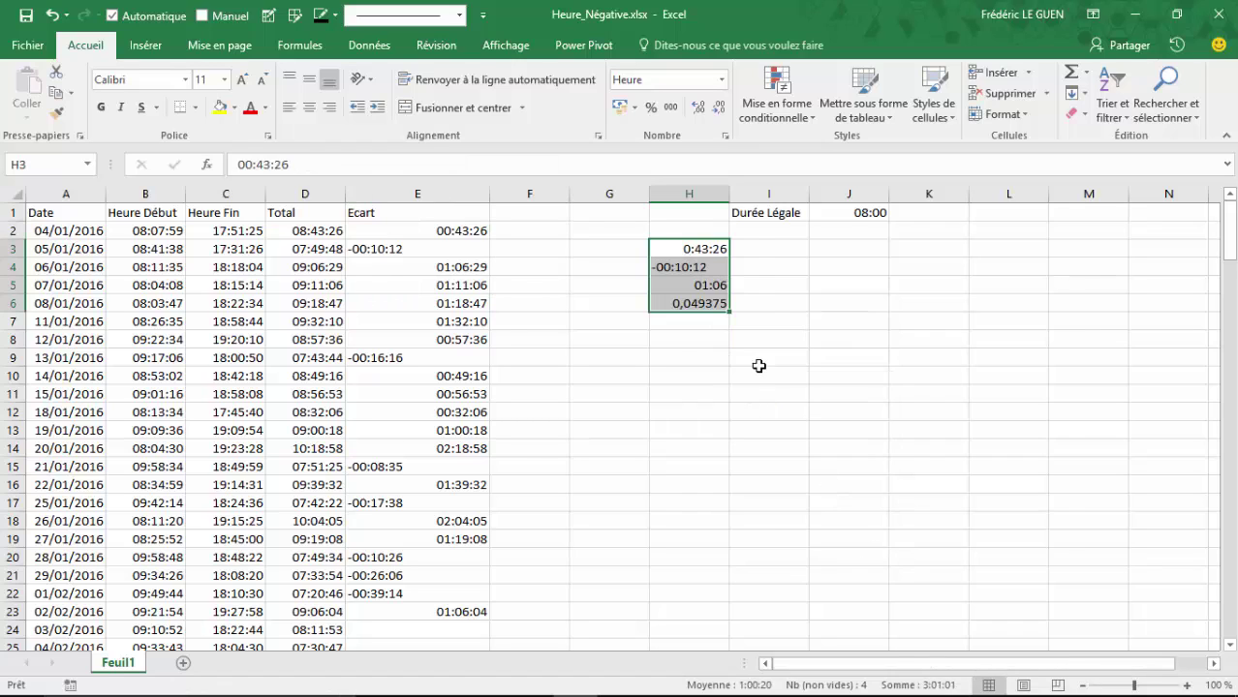
left_click(693, 267)
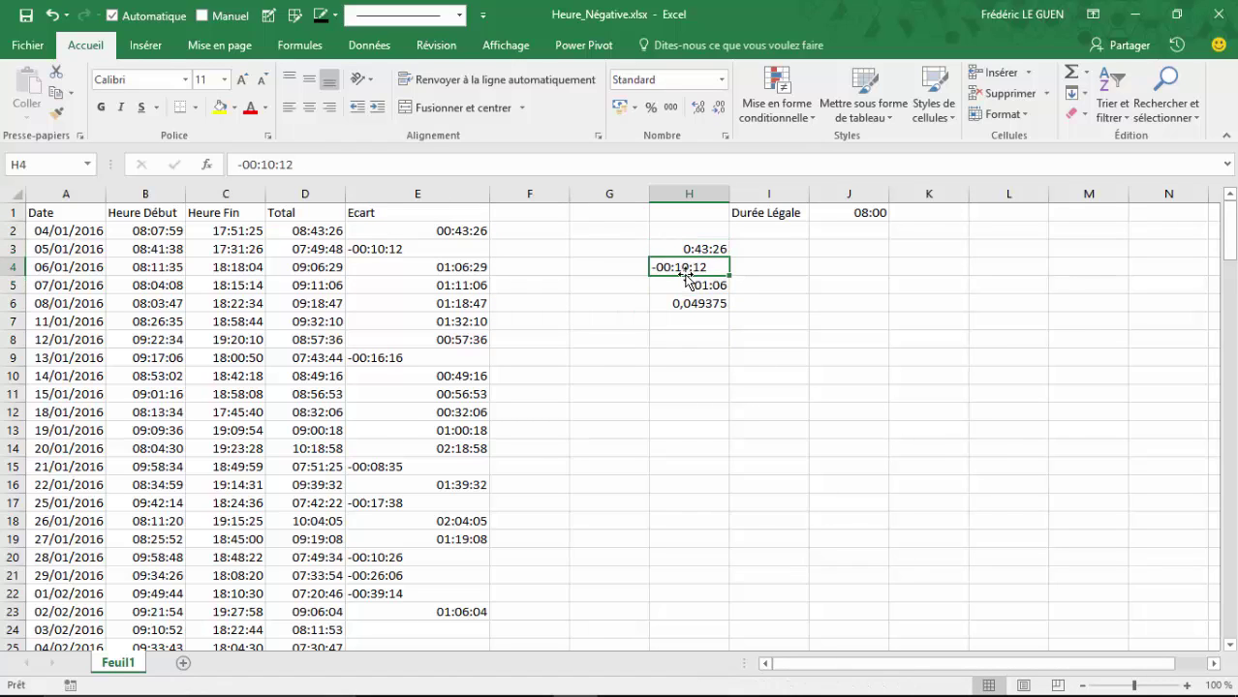
left_click_drag(685, 275, 828, 271)
left_click_drag(710, 249, 708, 303)
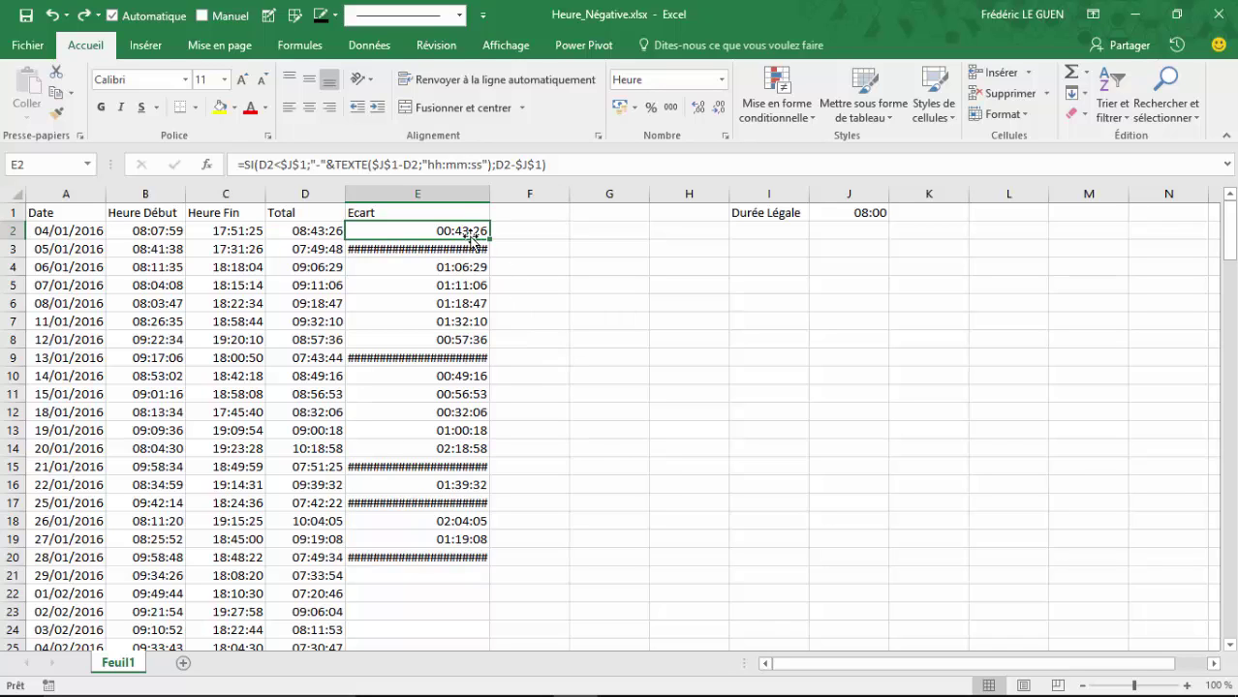
Apply the Standard number format to column E and select its Ecart results
left_click(464, 198)
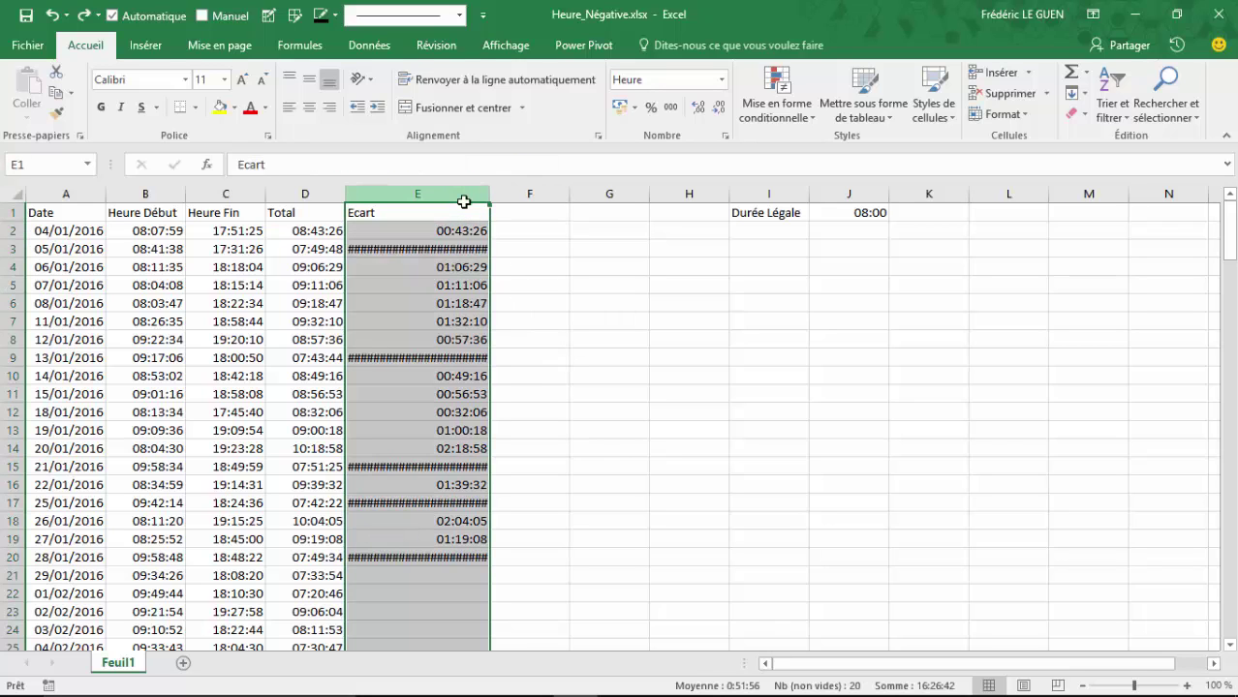
left_click(720, 79)
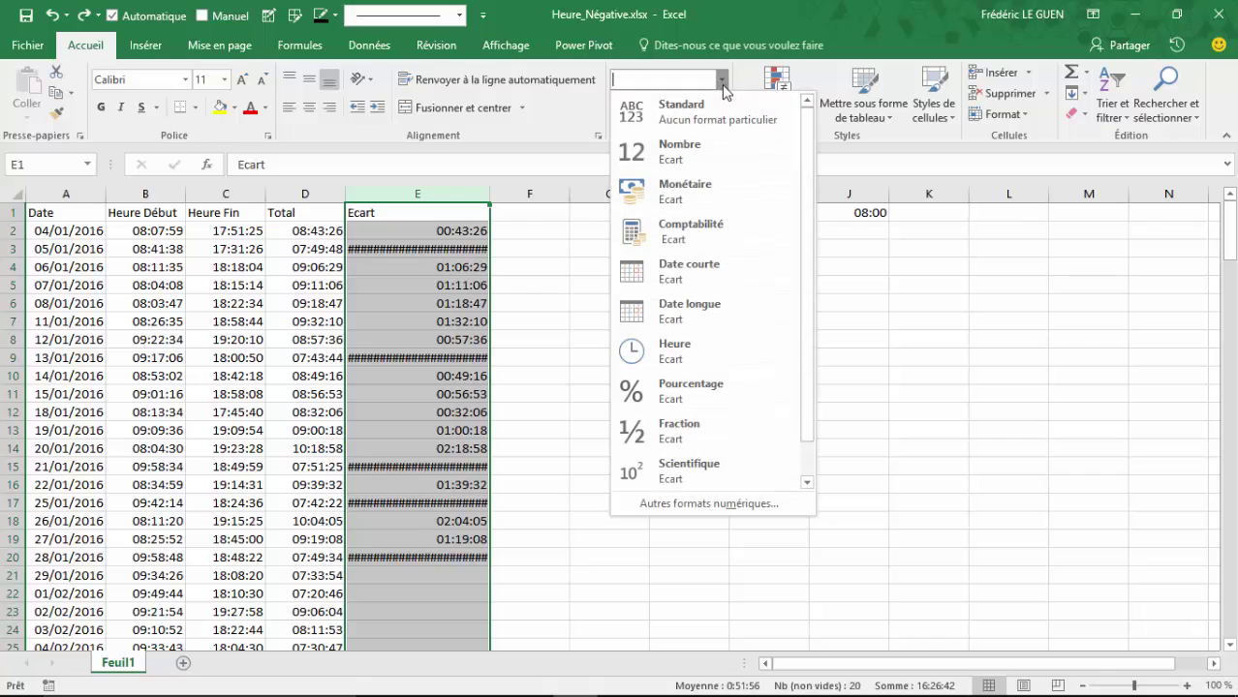
left_click(710, 108)
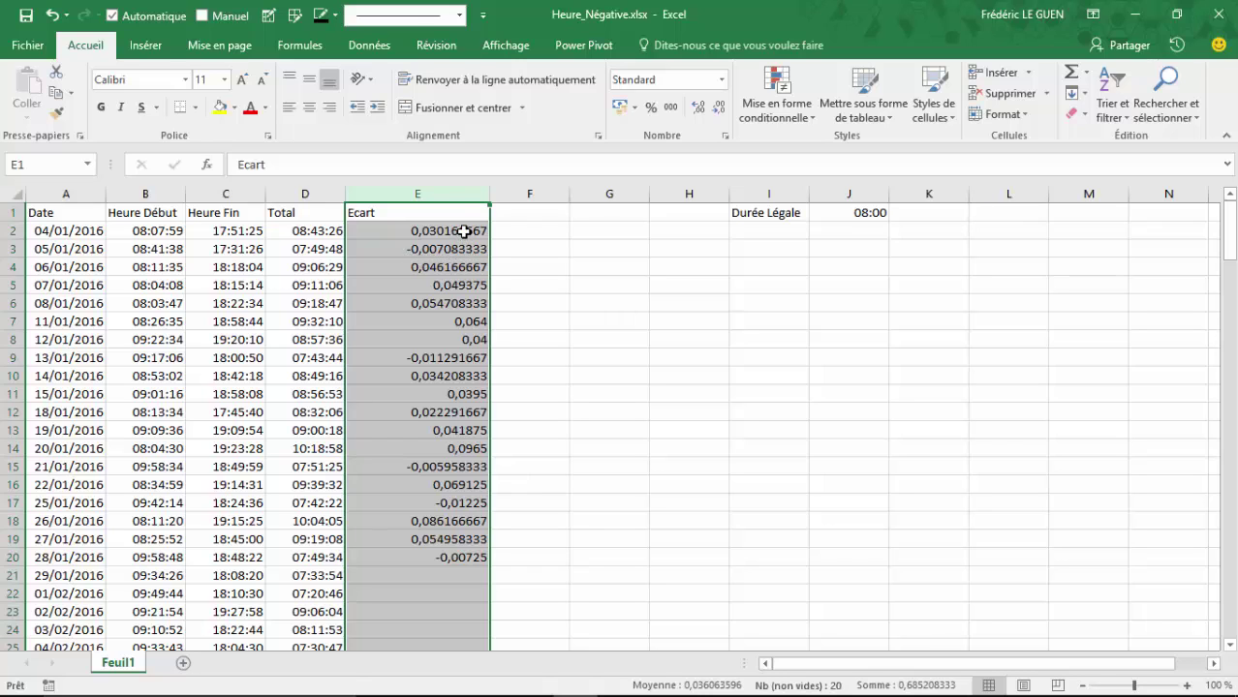
left_click_drag(465, 231, 473, 594)
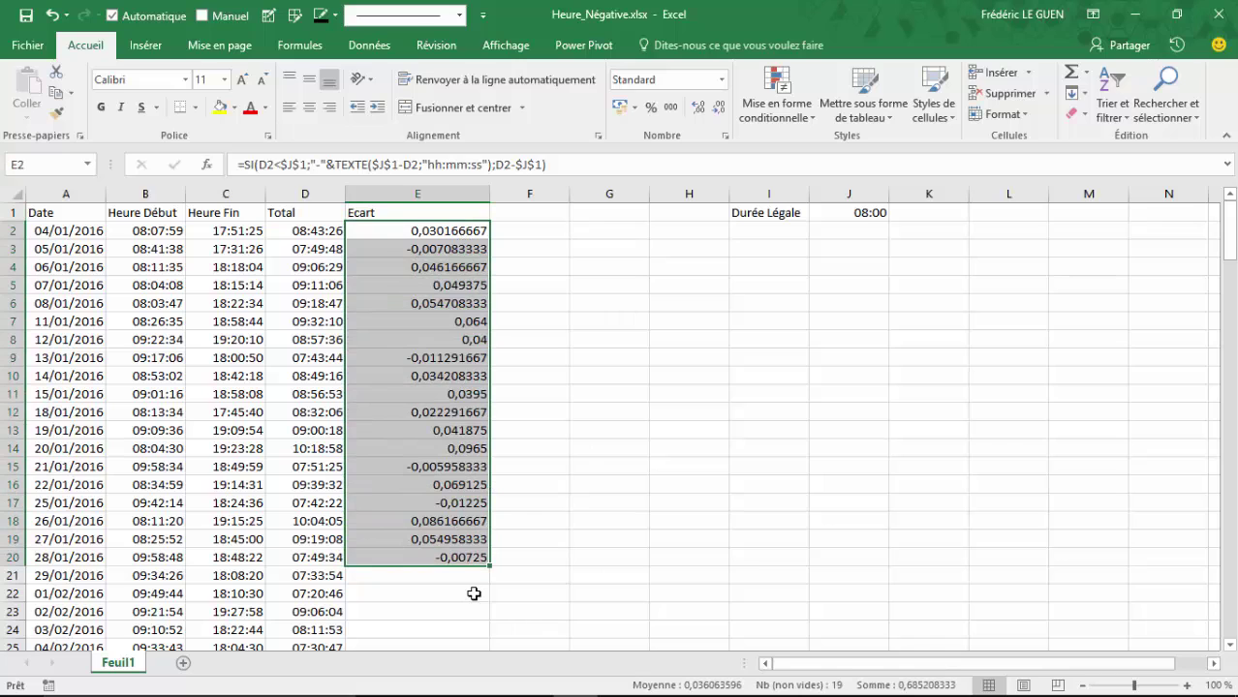
Sum the Ecart results E2:E20 in G4 with the SOMME function and select that cell
left_click(628, 267)
type("=som")
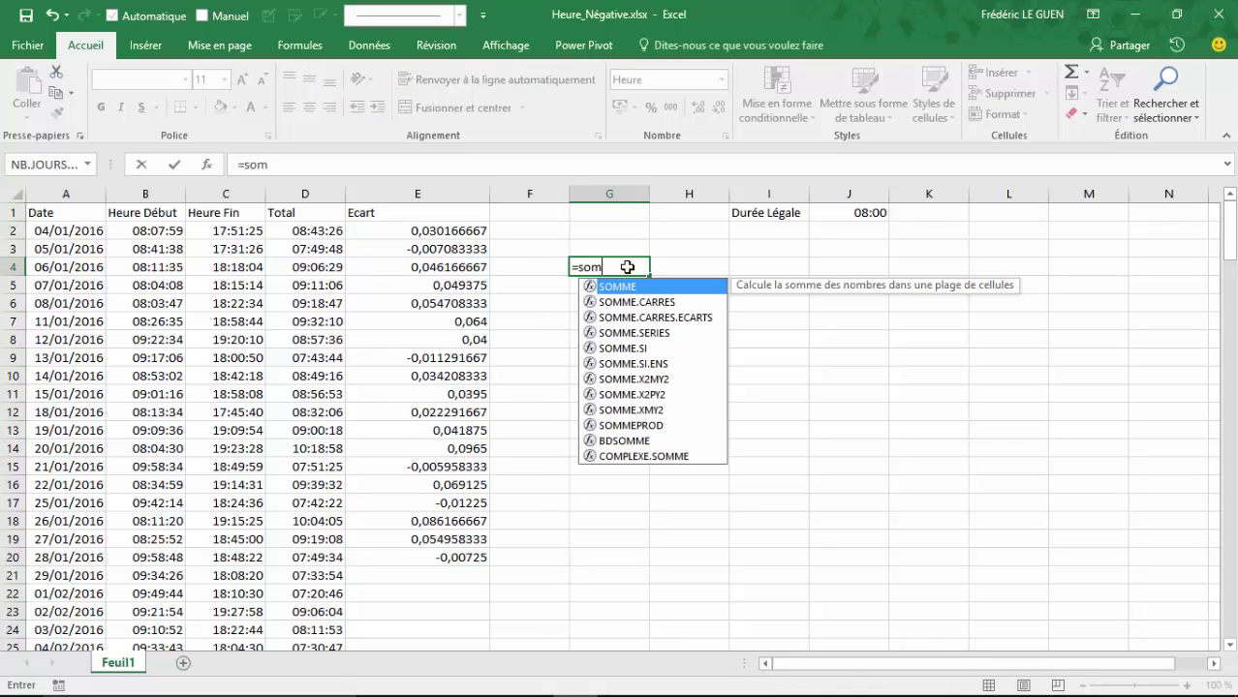
key("Tab")
left_click_drag(466, 230, 466, 555)
key("Return")
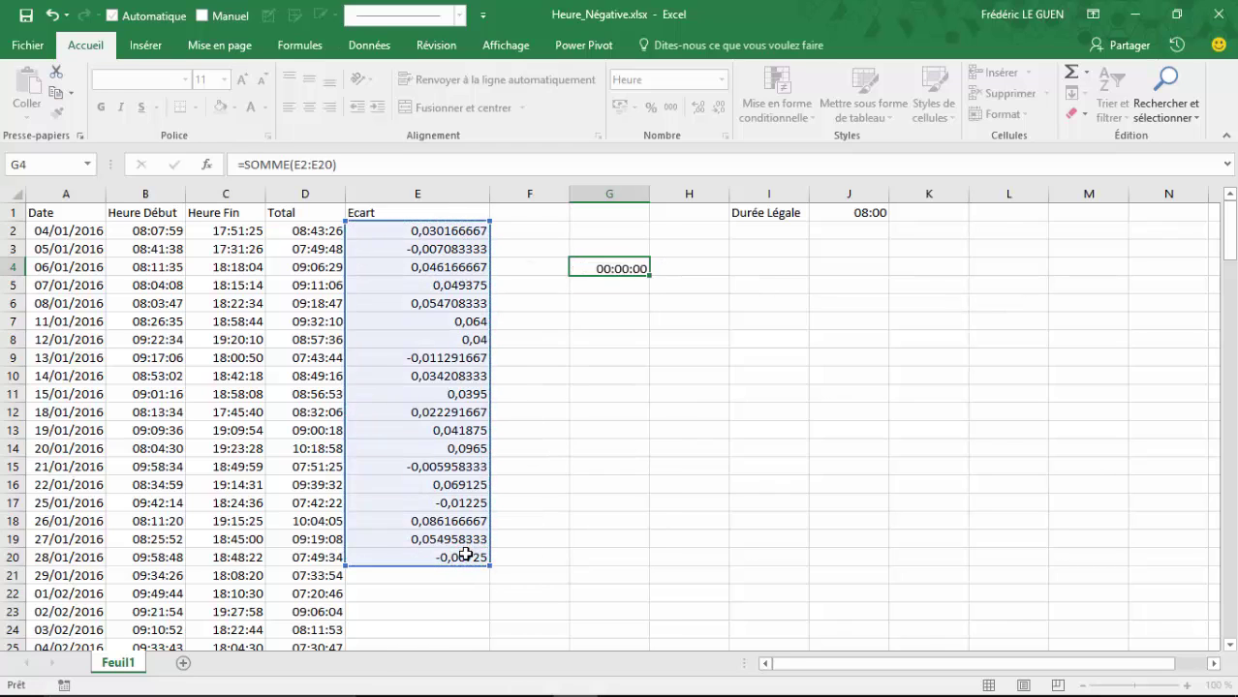
left_click(631, 267)
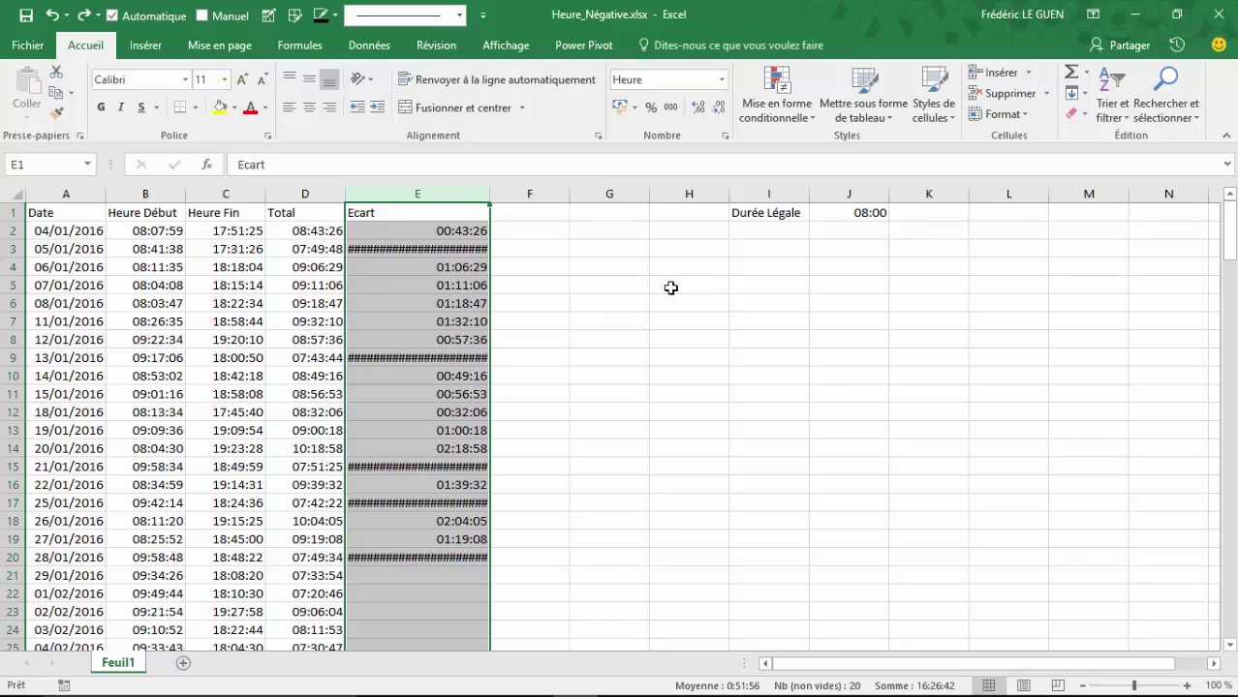
Rename the E1 header as "Ecart +" and add the header "Ecart -" in F1
left_click(437, 215)
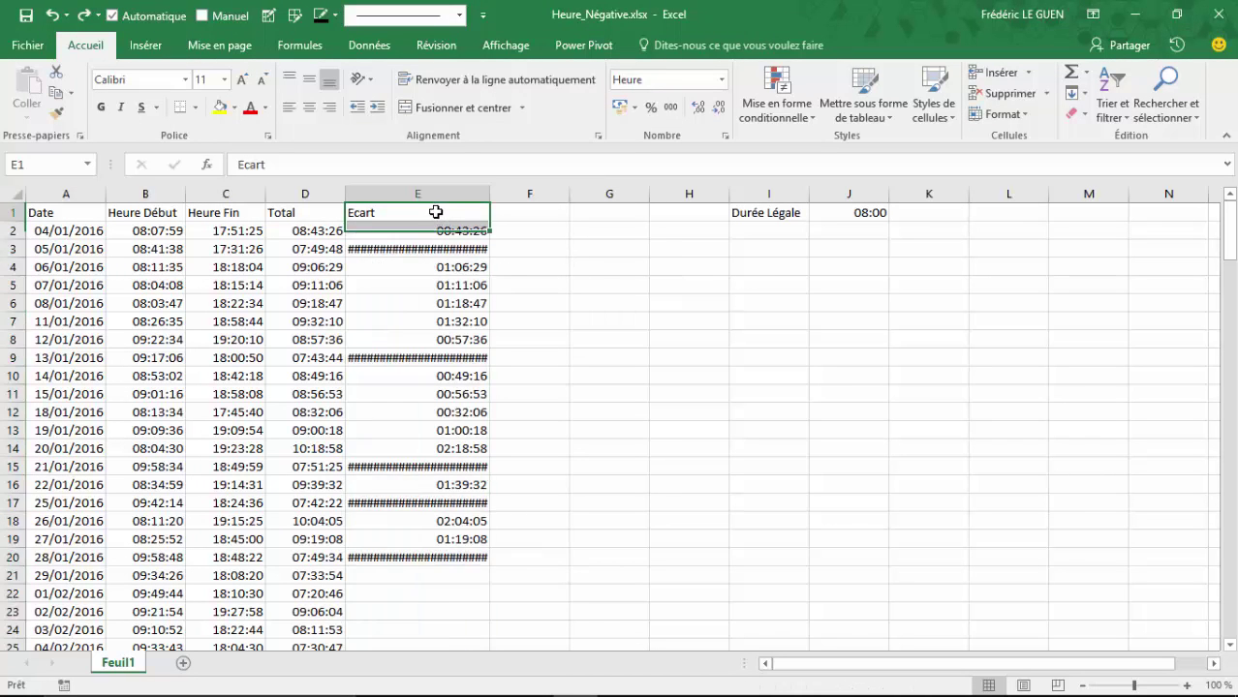
type("E")
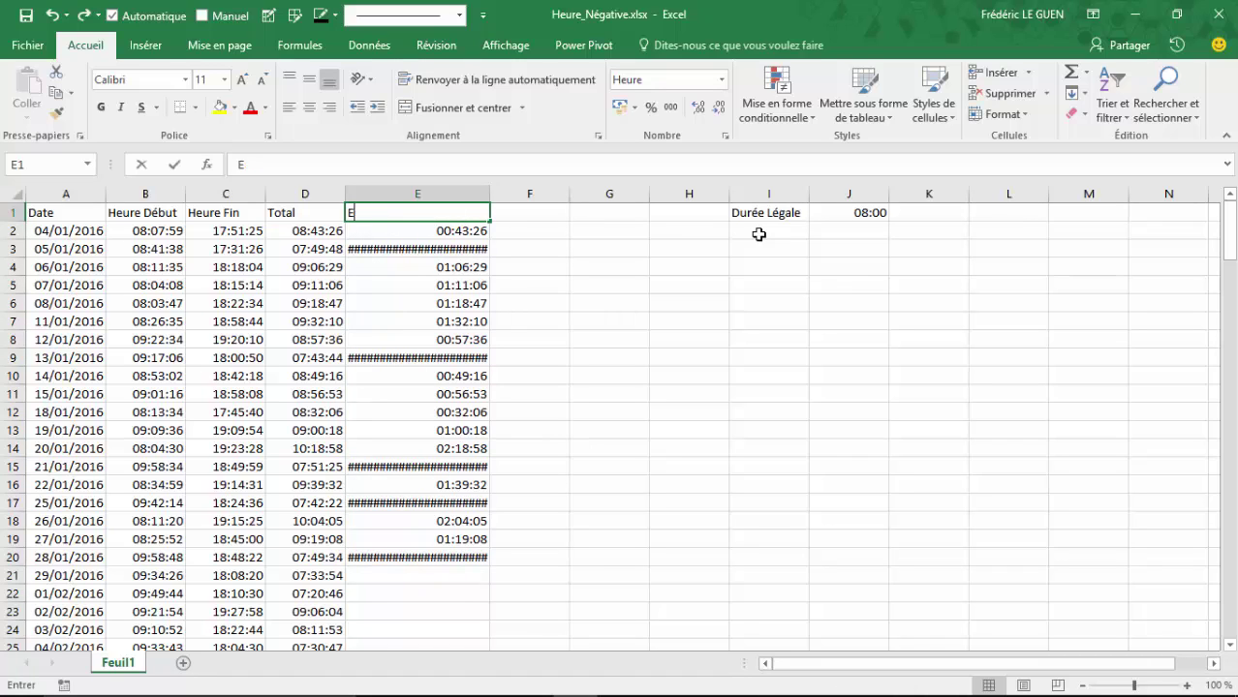
type("cart +")
key("Tab")
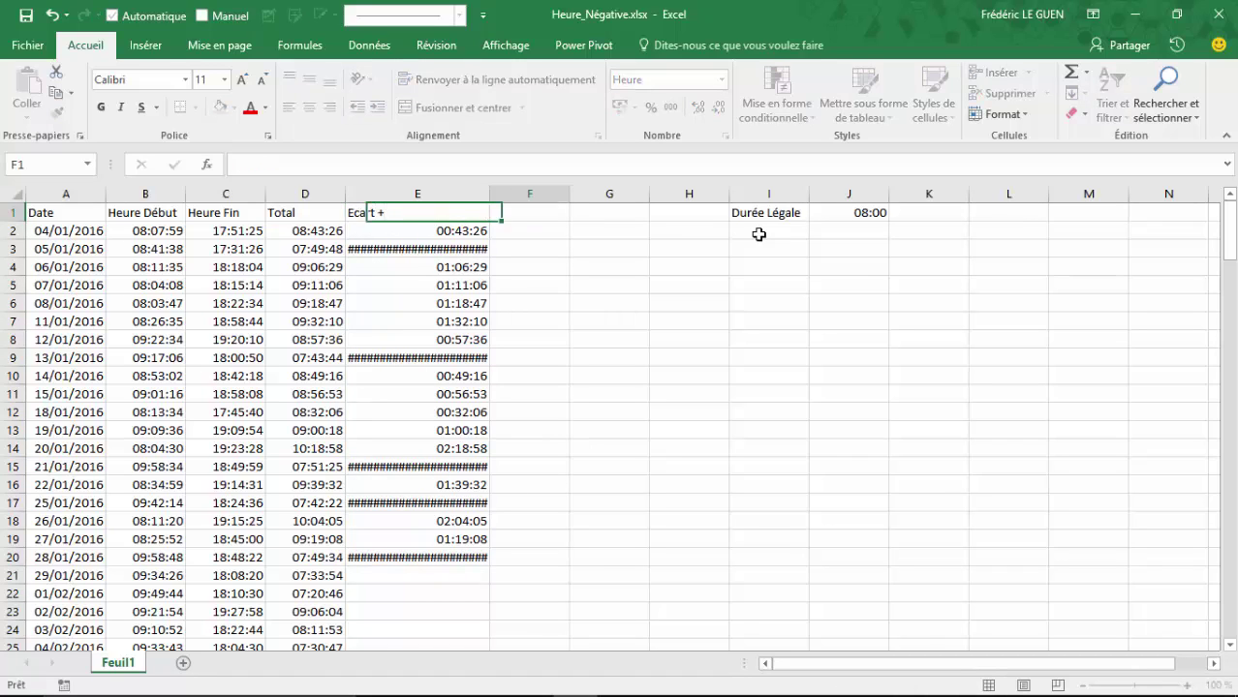
type("Ecart -")
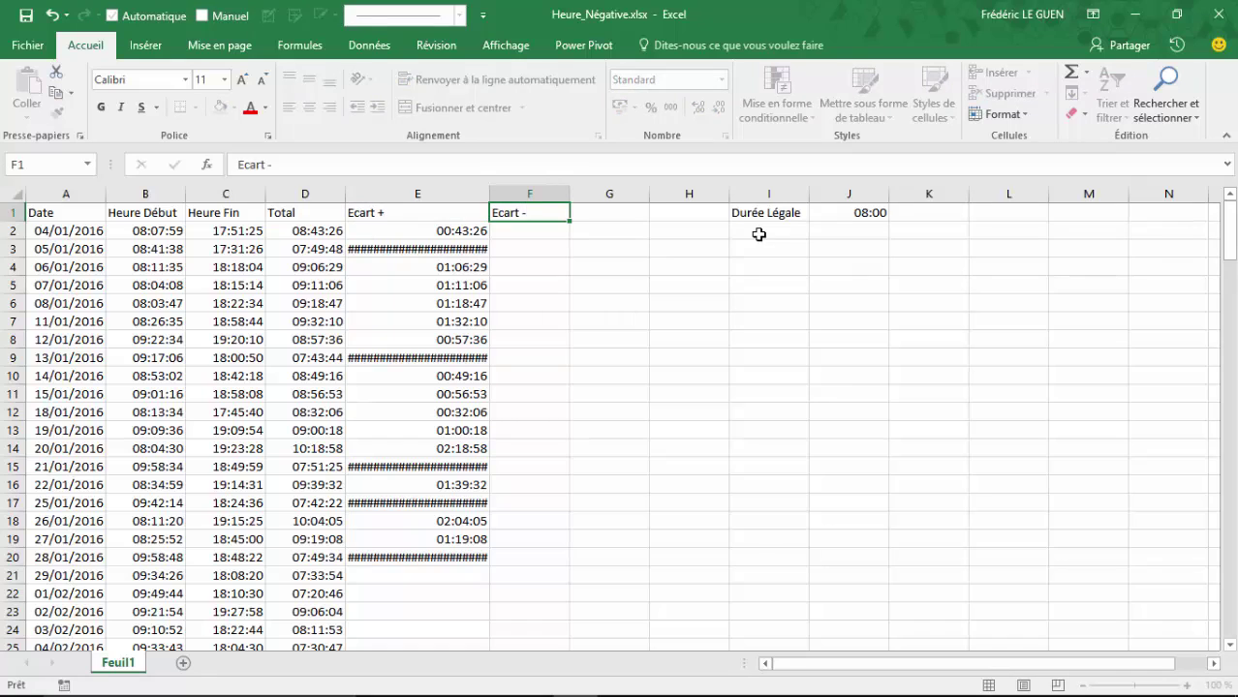
key("Return")
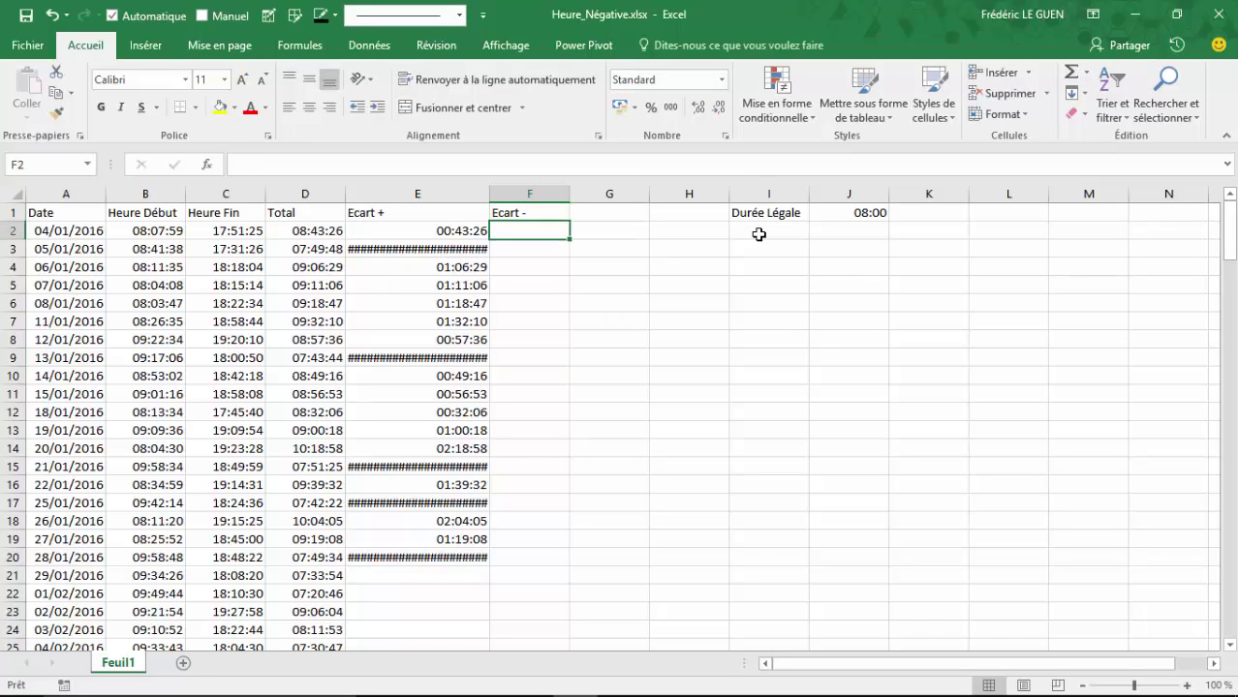
Change E2's formula to =SI(D2>$J$1;D2-$J$1;"") so only positive differences are calculated
key("Left")
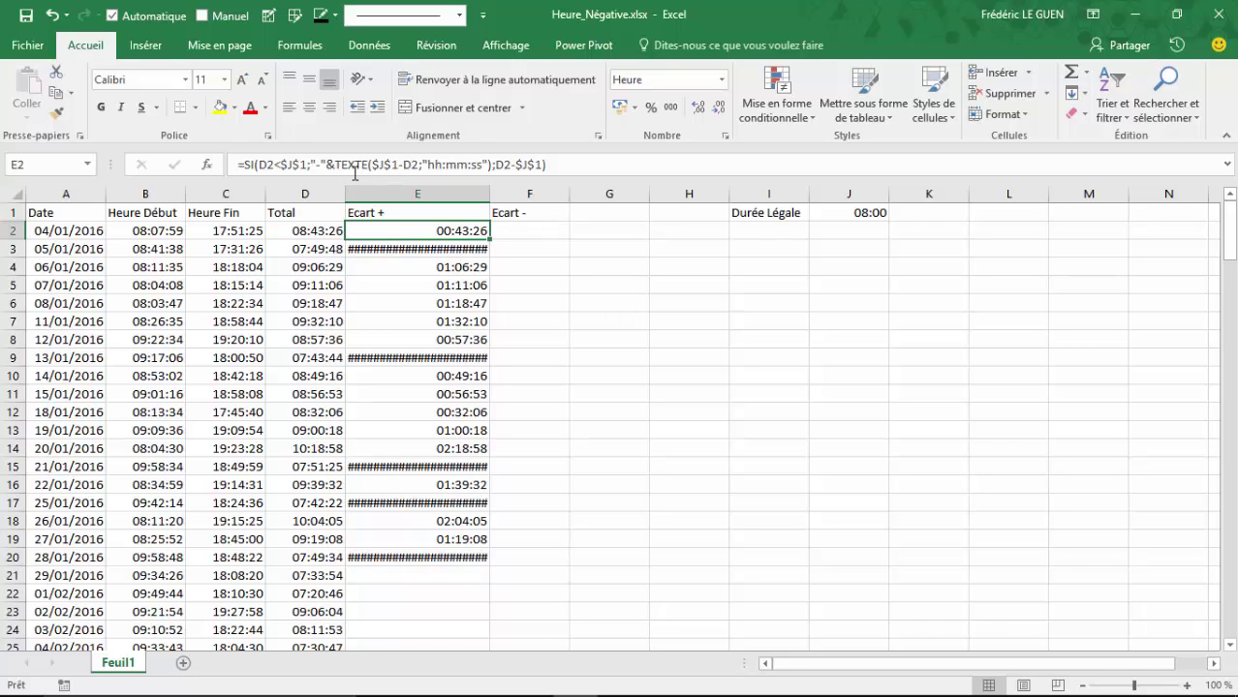
left_click(280, 166)
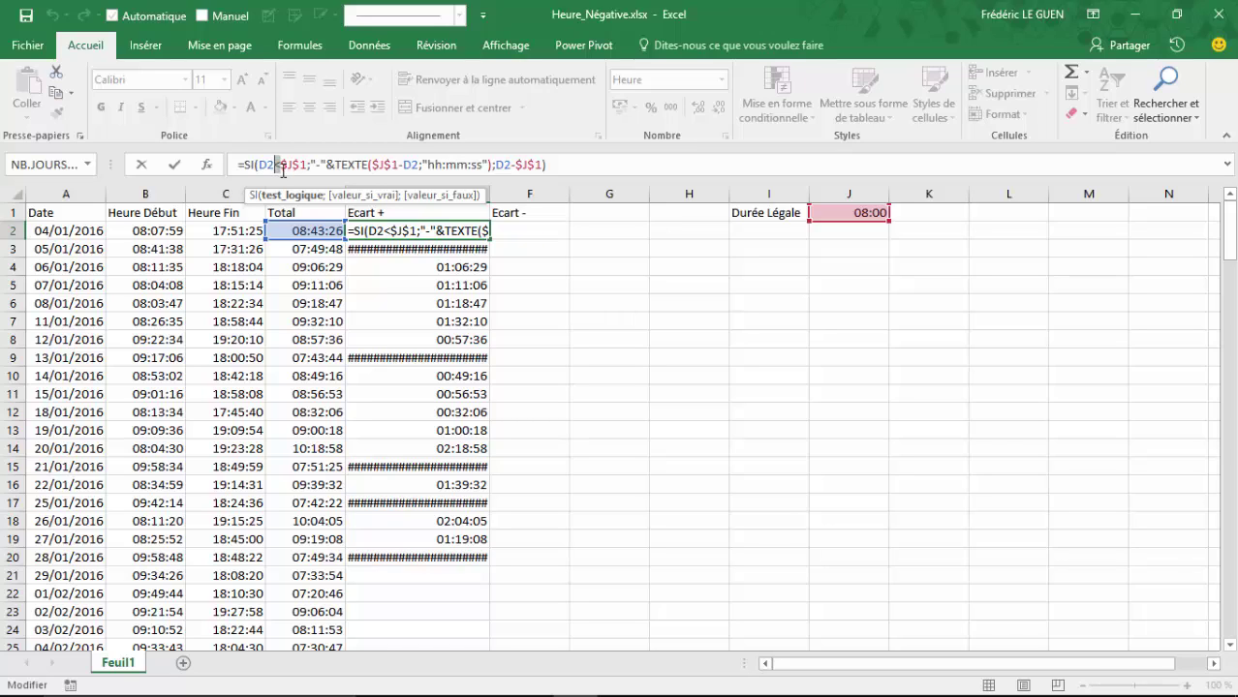
type(">")
left_click_drag(315, 164, 494, 165)
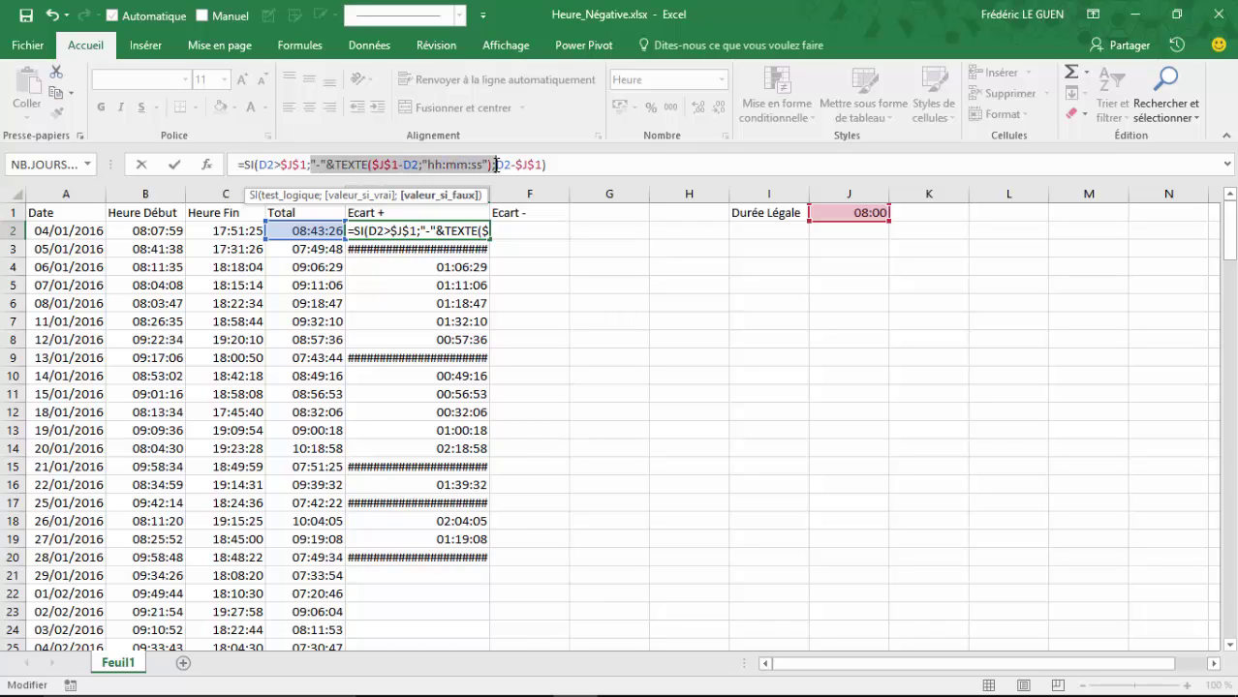
key("Delete")
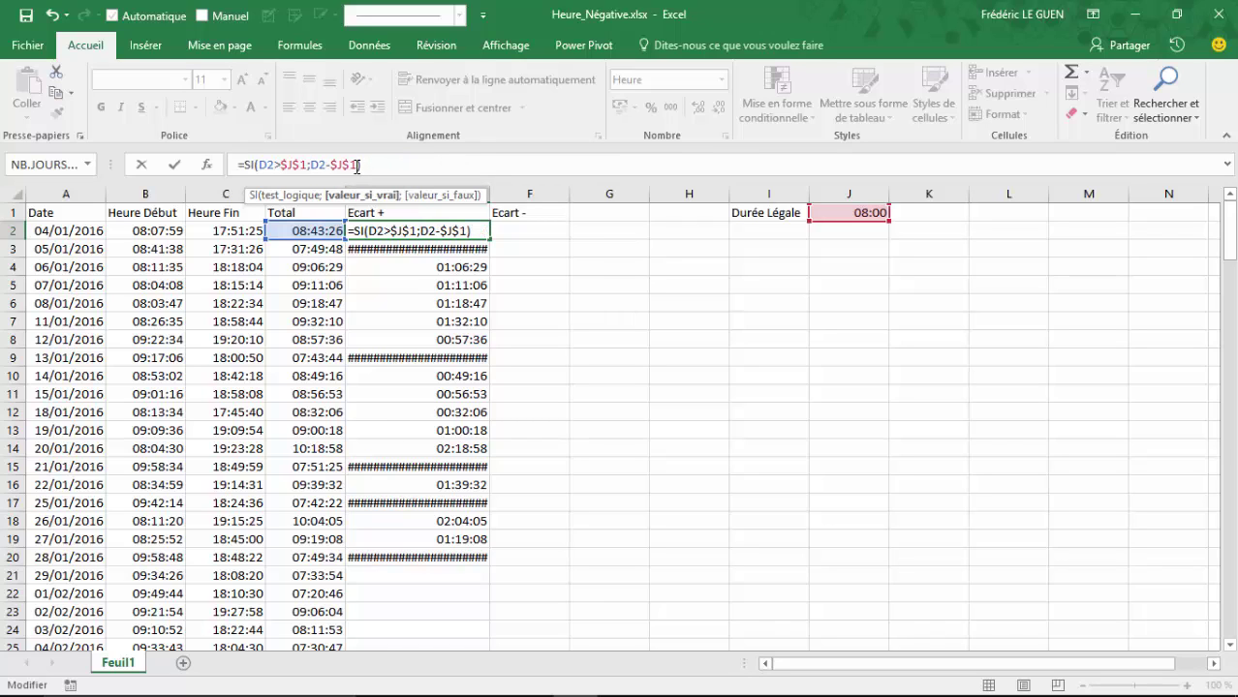
type(";\"\"")
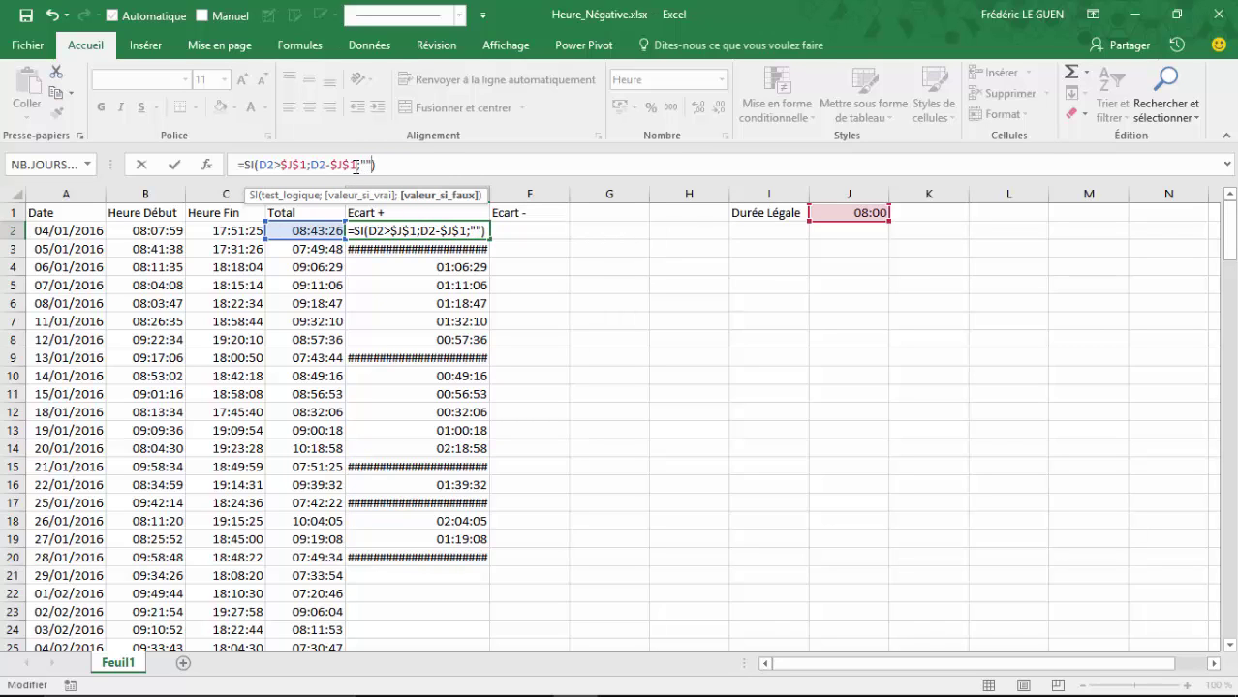
key("Return")
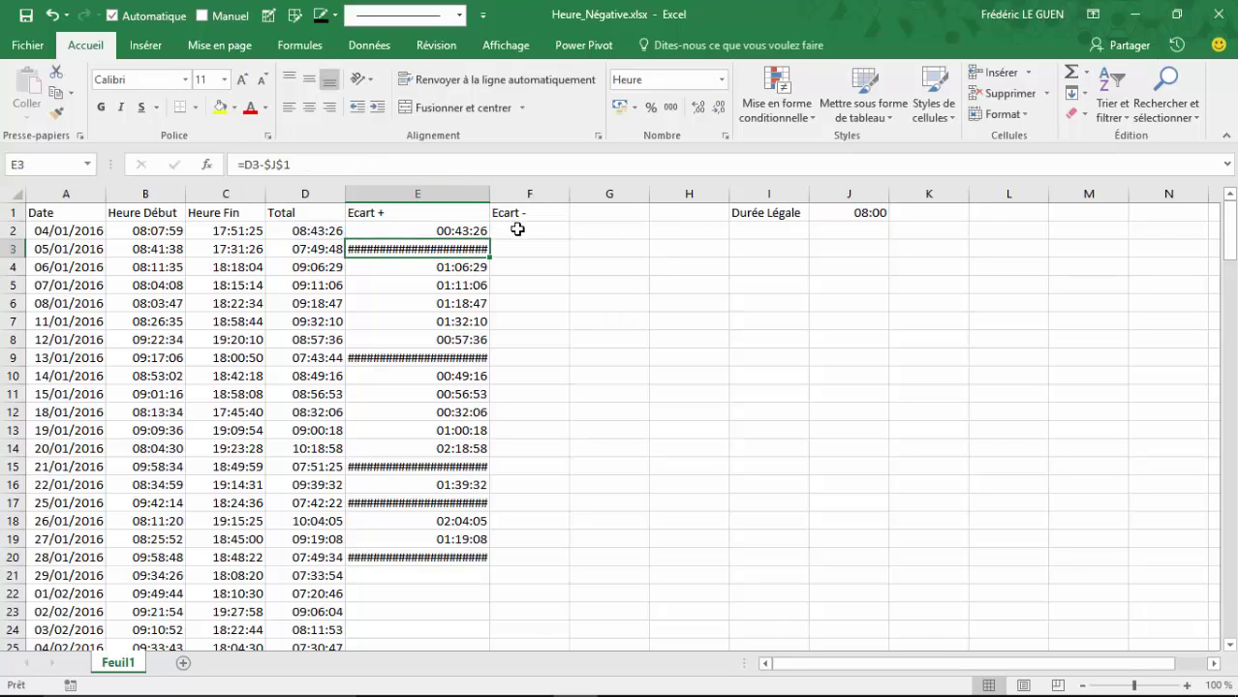
Lock only the column of both D2 references in E2, giving =SI($D2>$J$1;$D2-$J$1;"")
left_click(469, 232)
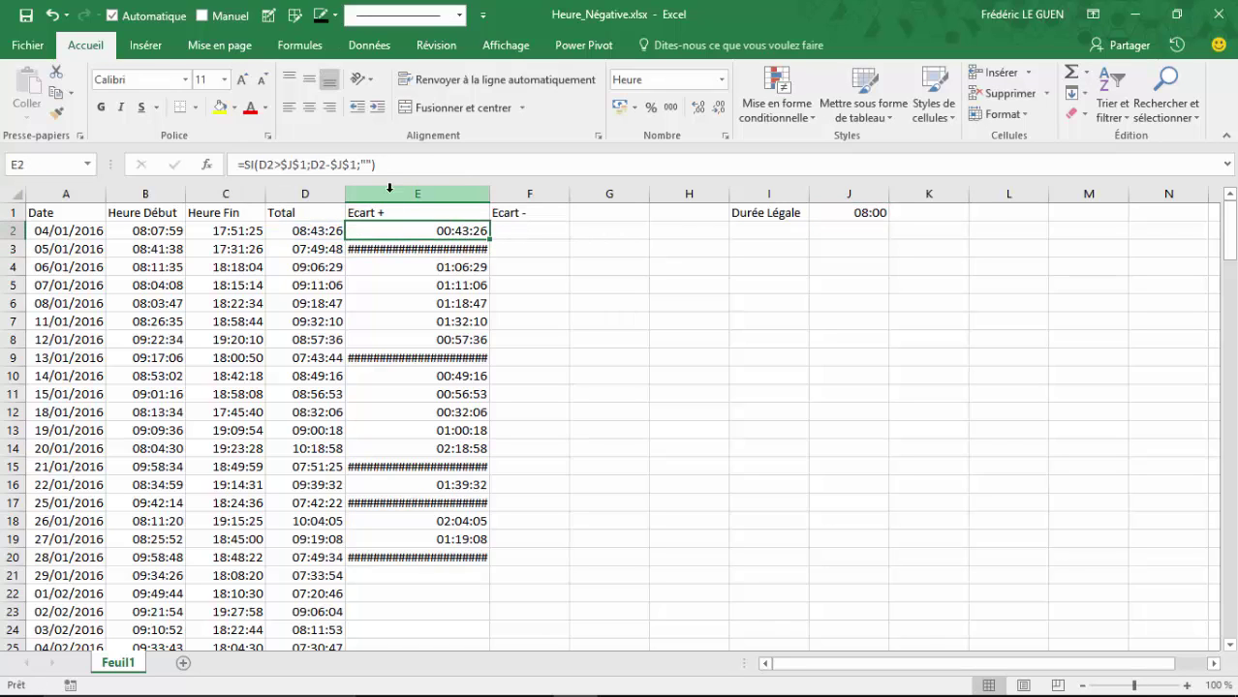
left_click(267, 164)
left_click_drag(388, 165, 258, 164)
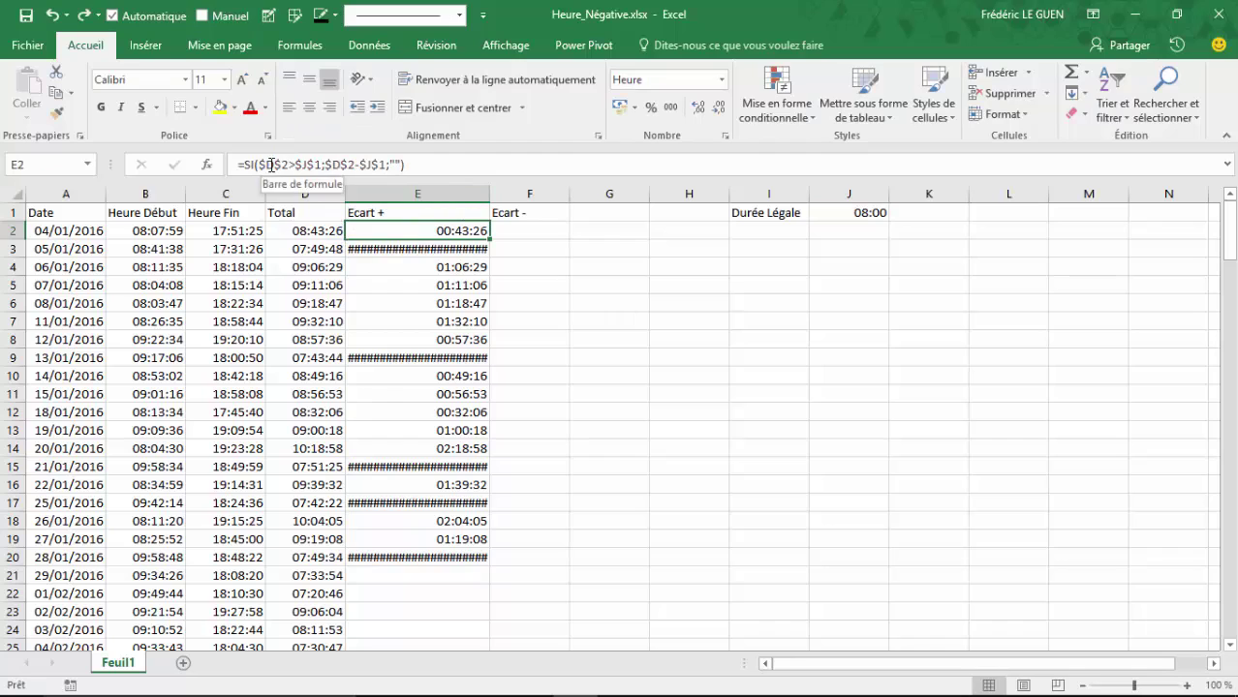
key("F4")
key("F4")
key("F4")
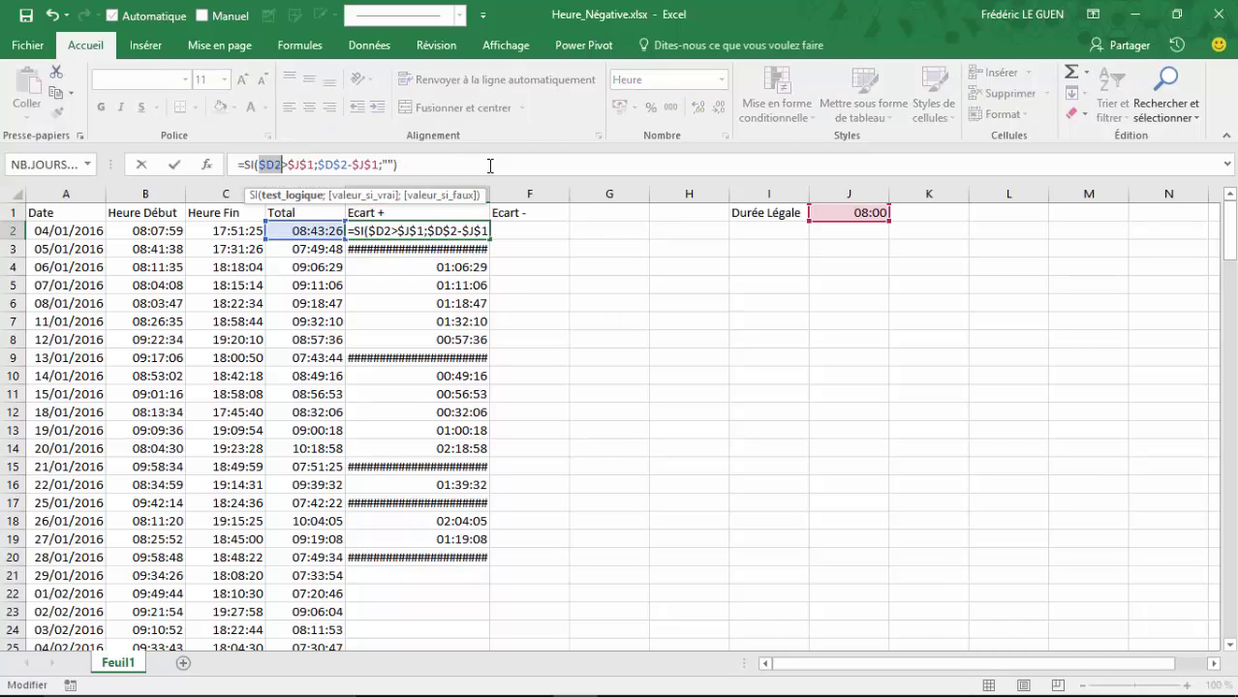
left_click(327, 164)
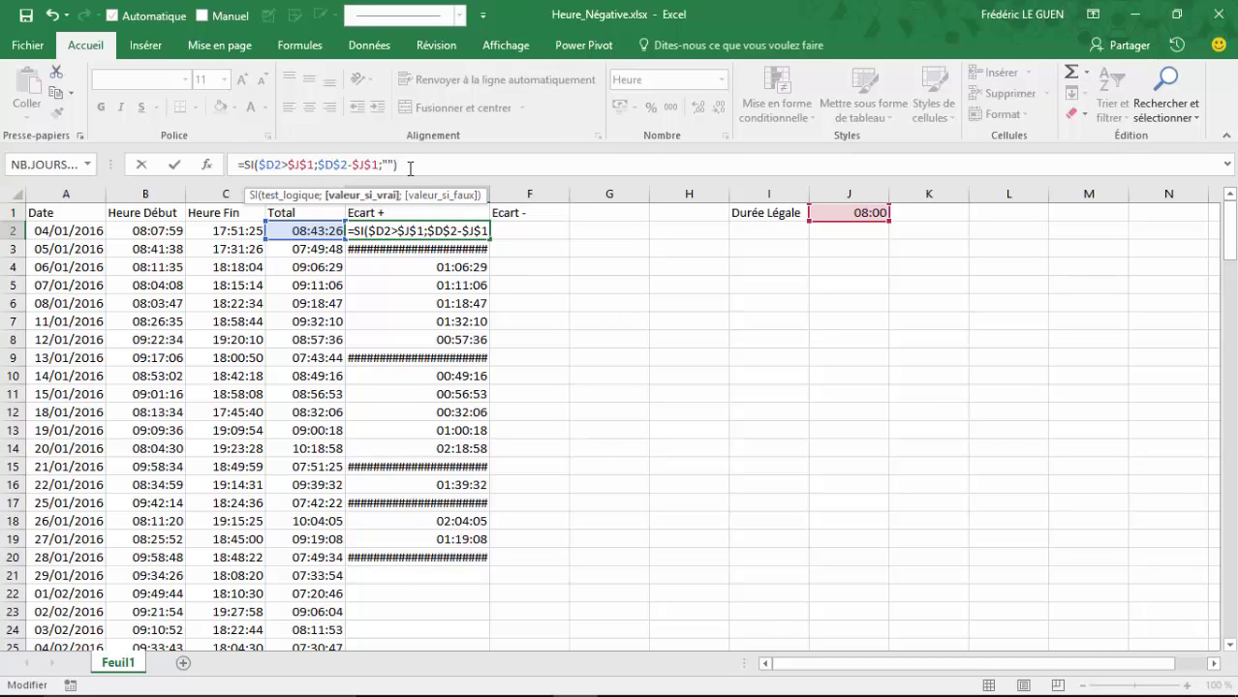
key("F4")
key("F4")
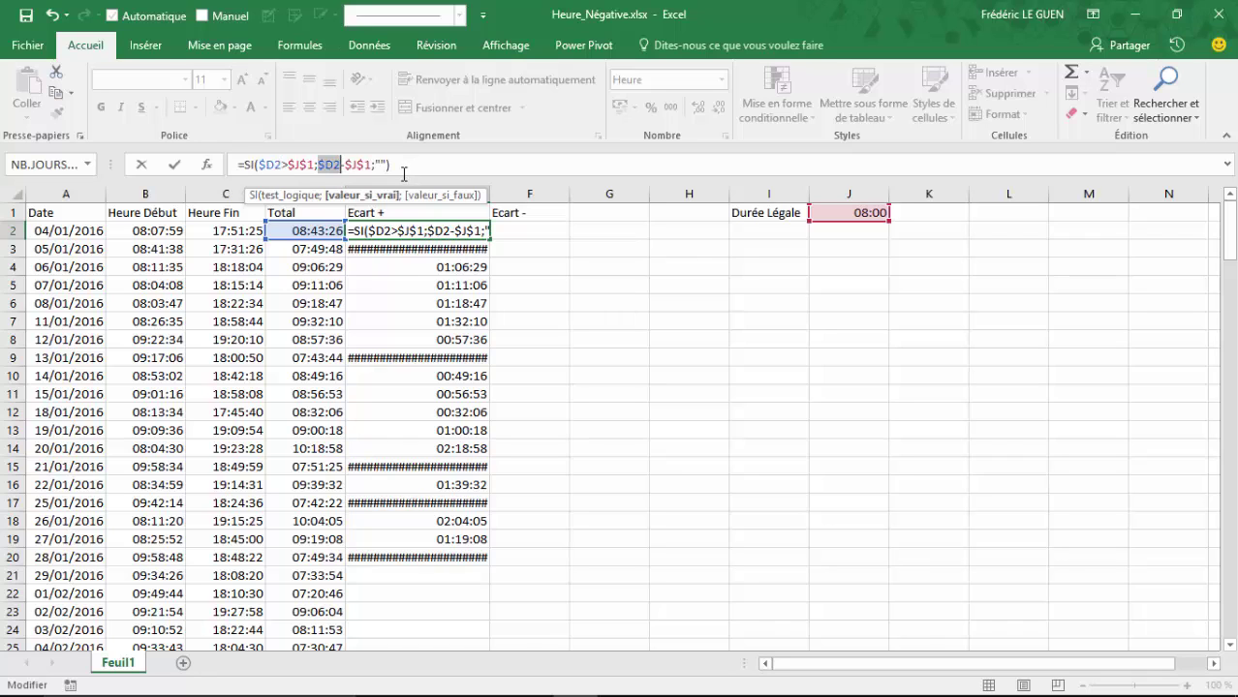
key("Return")
Set F2's Ecart - formula to =SI($D2<$J$1;$J$1-$D2;"")
left_click(476, 231)
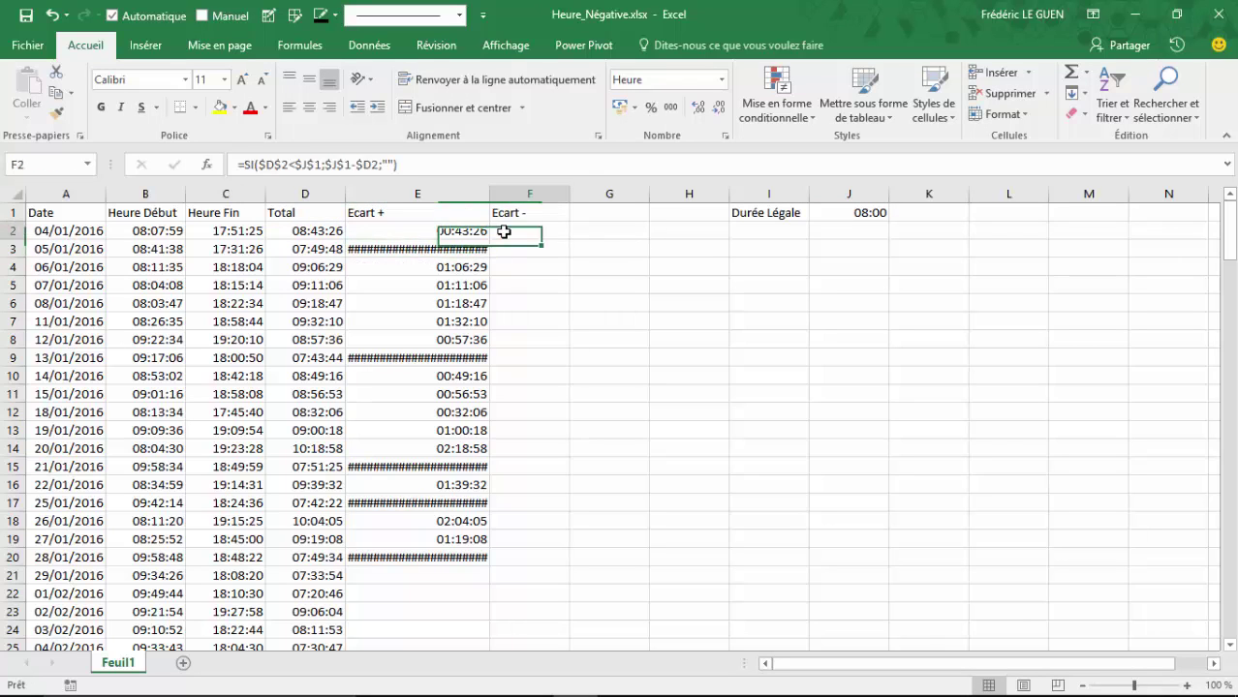
left_click_drag(491, 237, 547, 235)
key("ctrl+z")
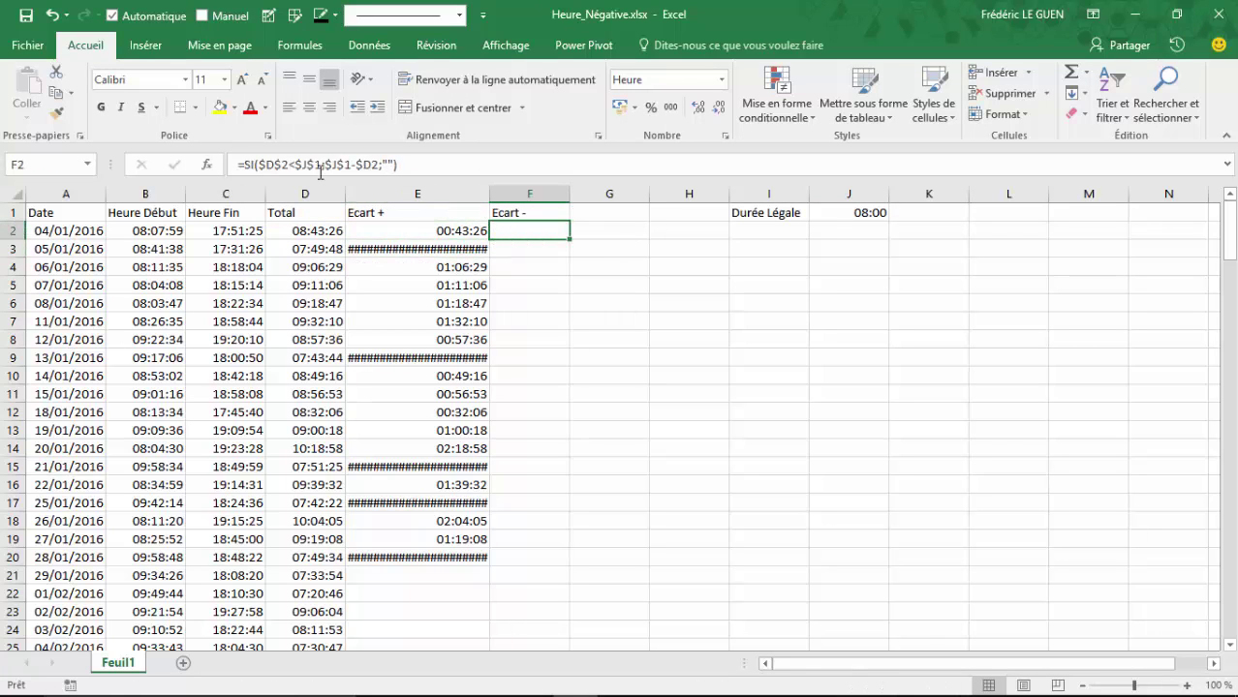
left_click(269, 167)
key("F4")
key("F4")
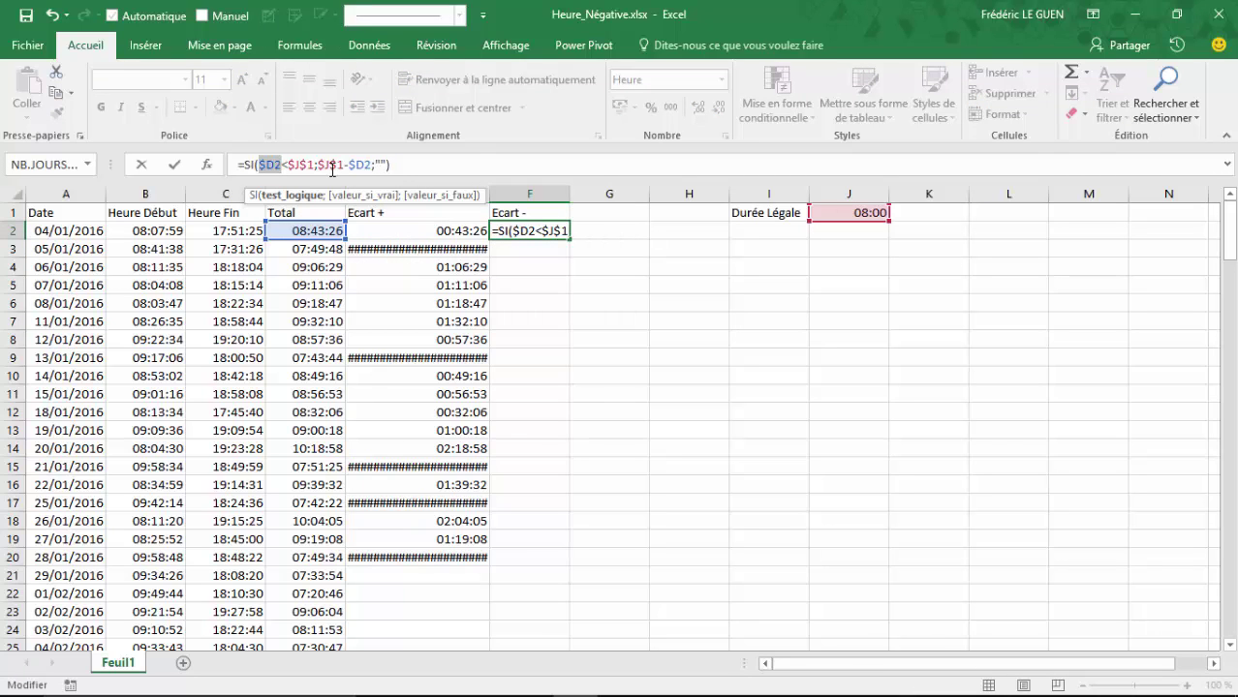
key("Return")
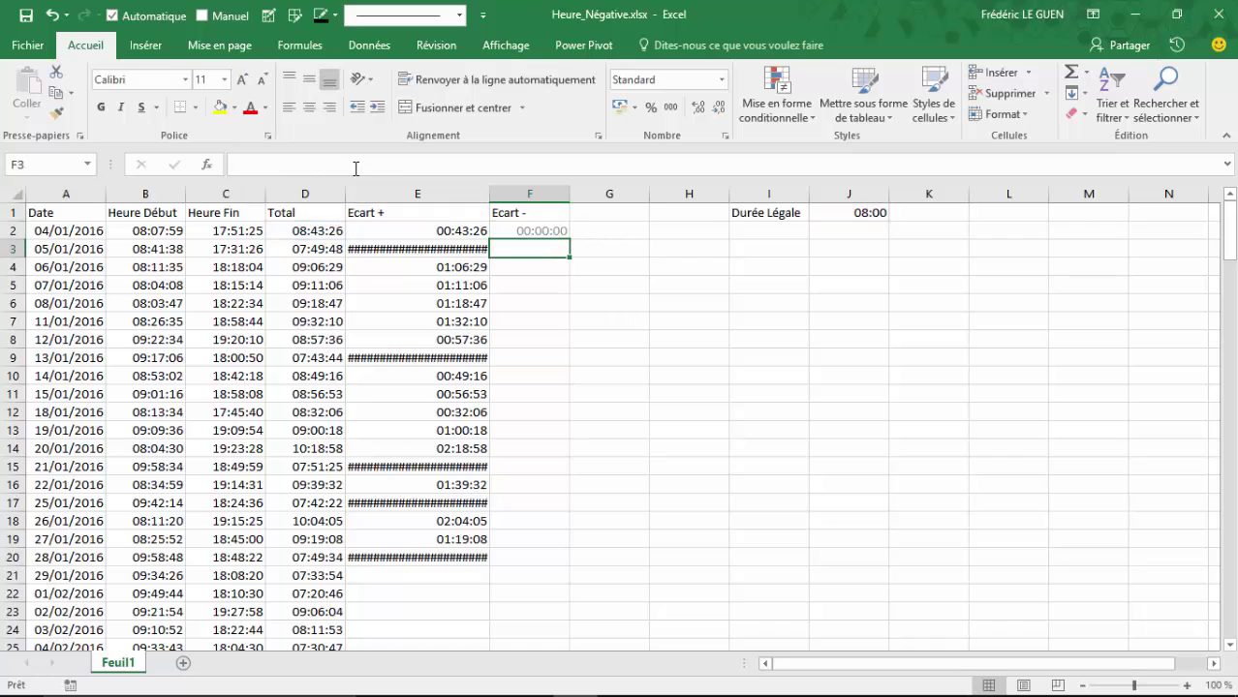
Fill the Ecart + and Ecart - formulas from E2:F2 down to row 23
left_click(401, 229)
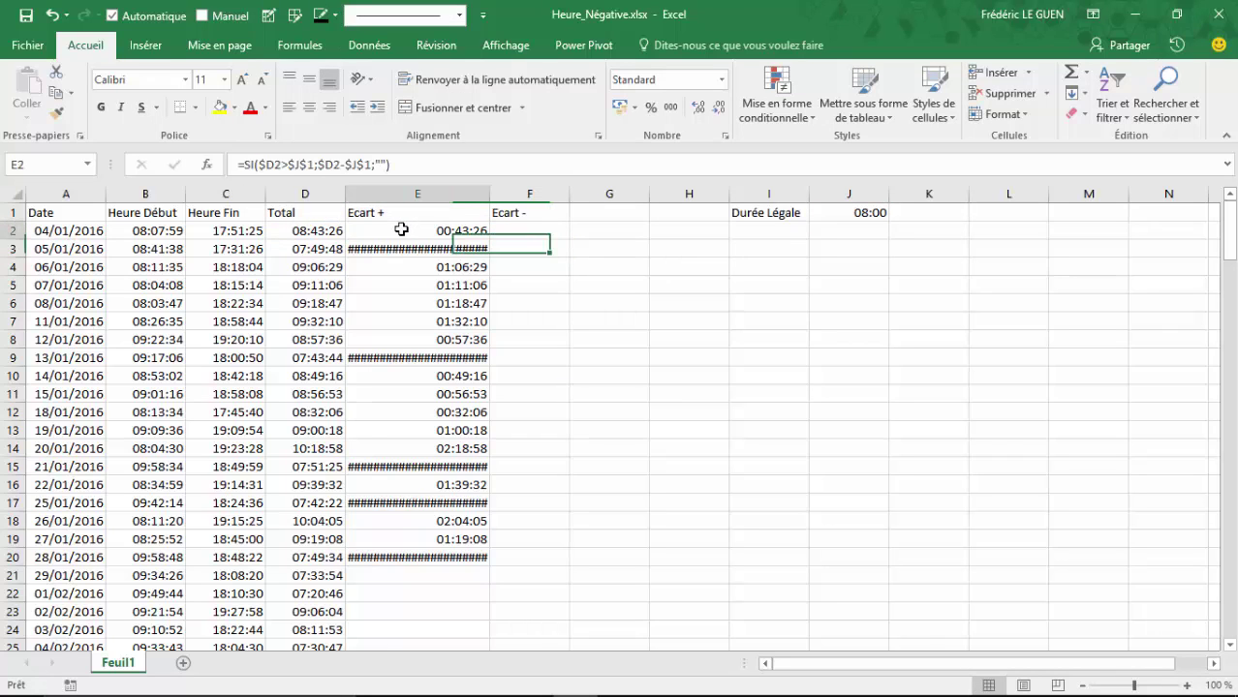
left_click_drag(401, 229, 551, 625)
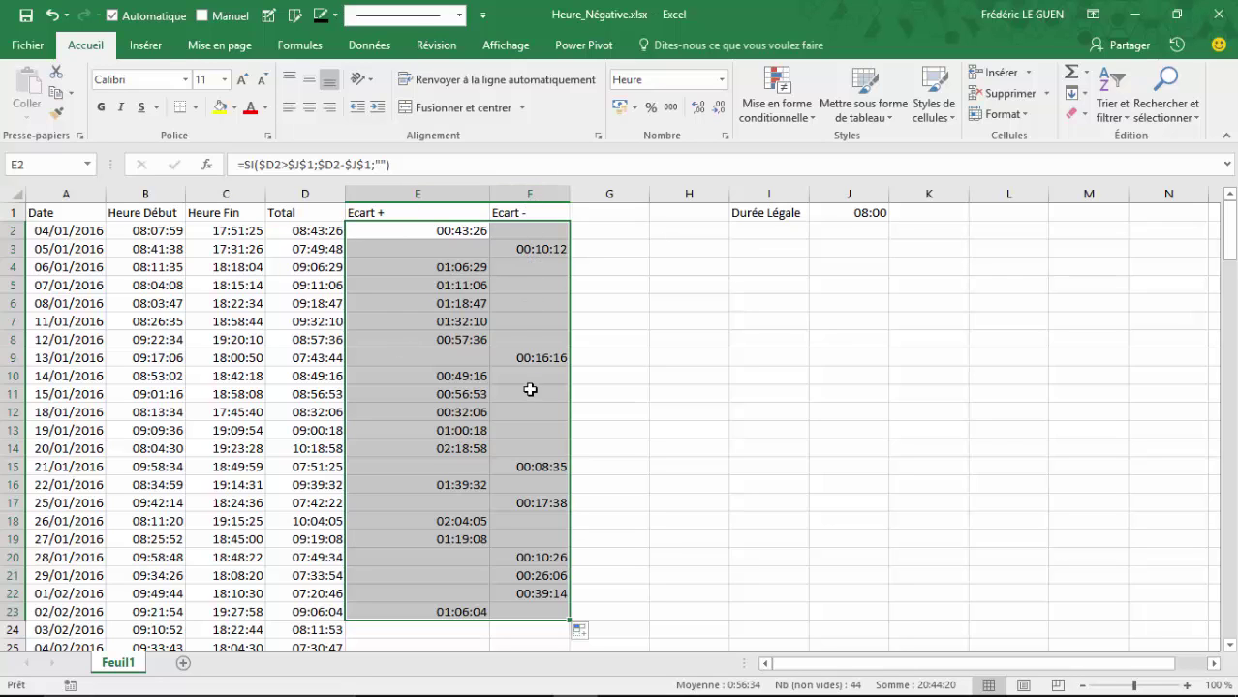
Total the positive differences in E24 with =SOMME(E2:E23) and copy the sum across to F24
scroll(530, 399, "down", 1)
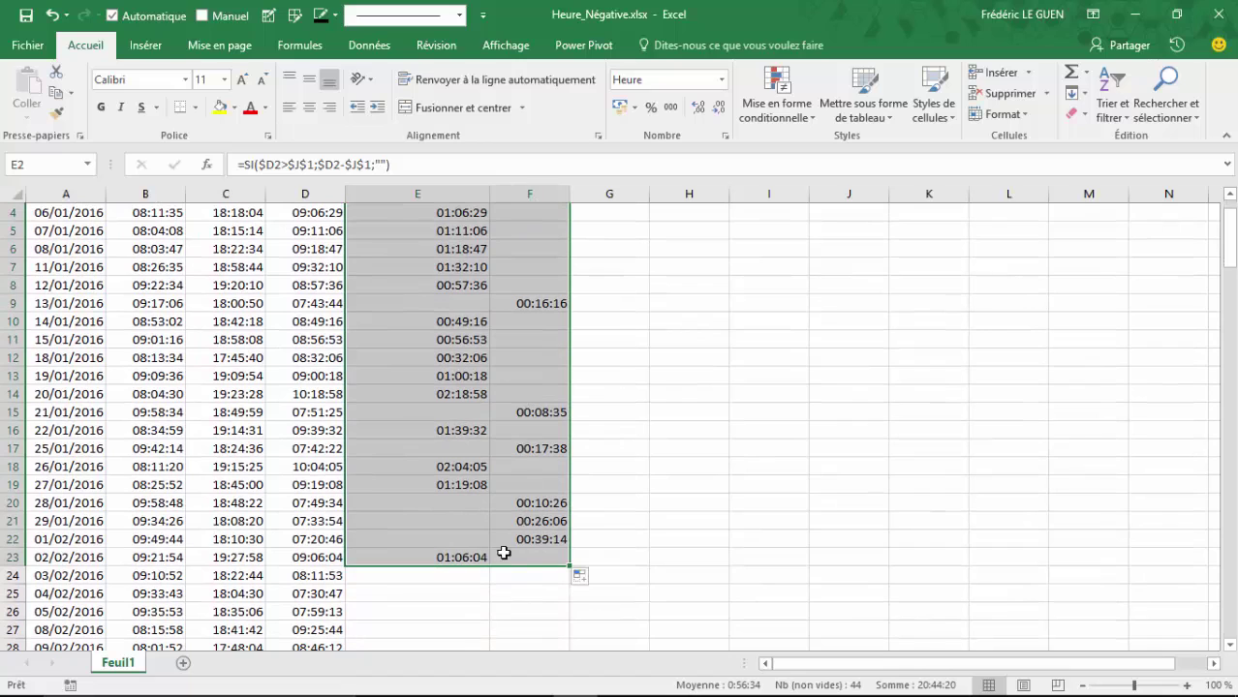
left_click(476, 577)
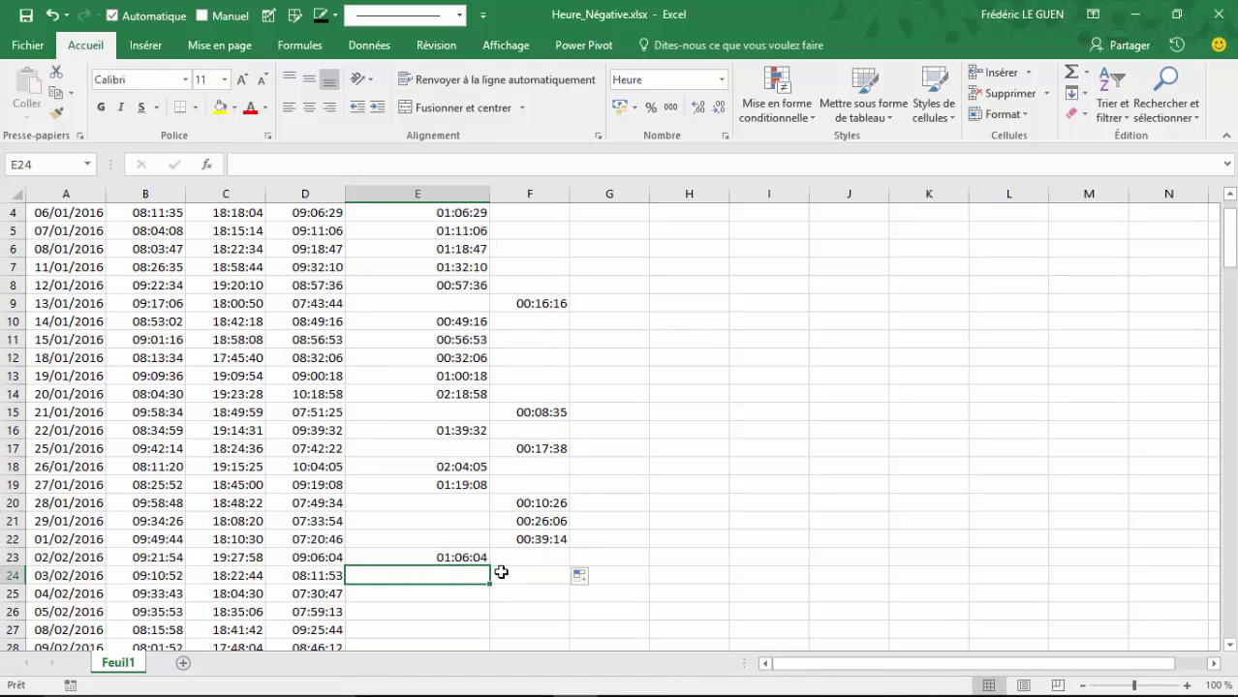
key("alt+equal")
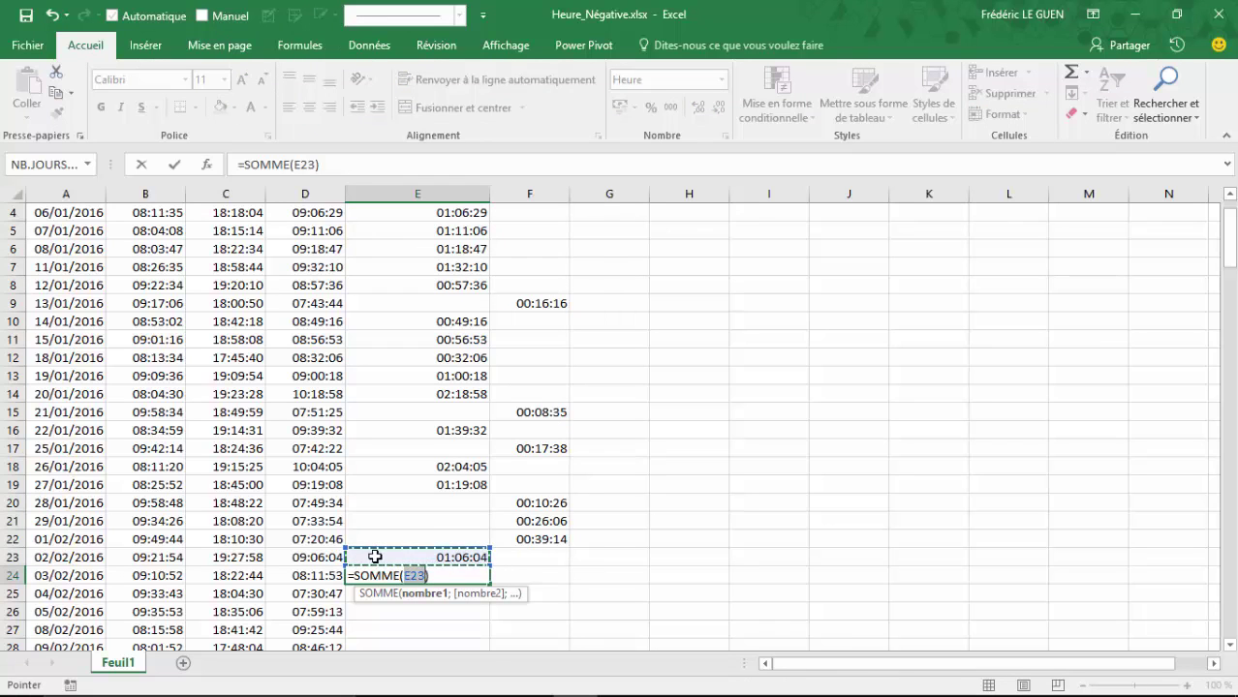
left_click_drag(375, 557, 425, 230)
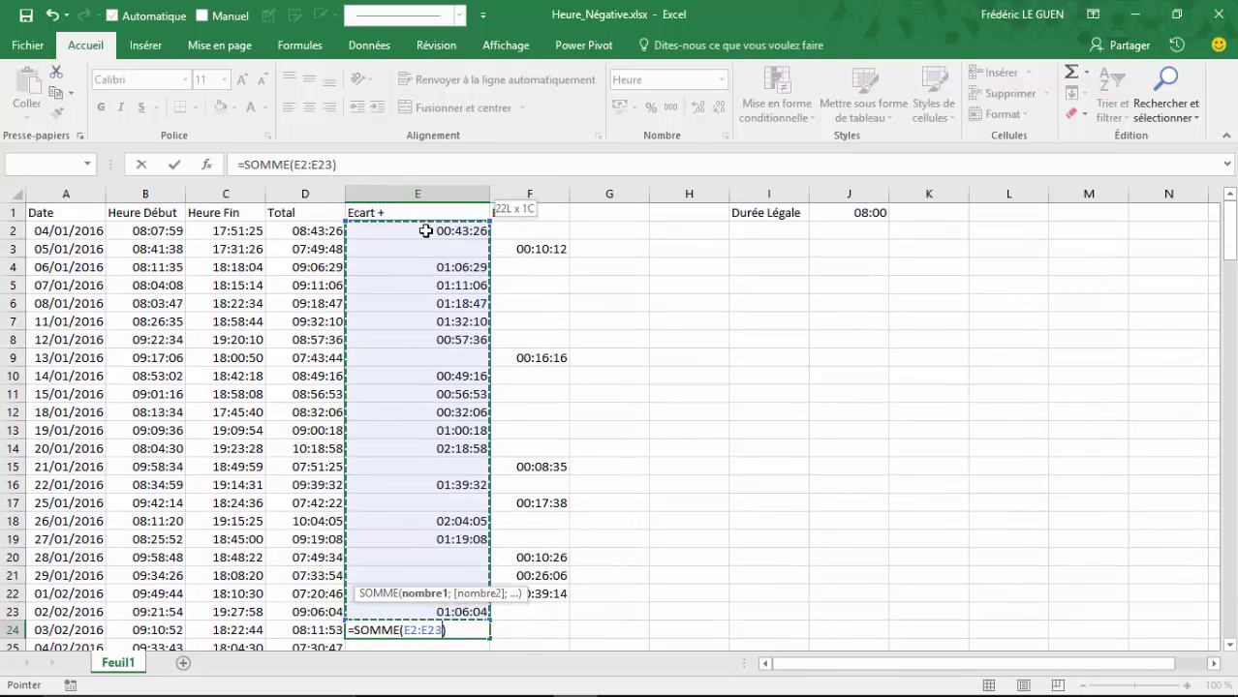
key("Return")
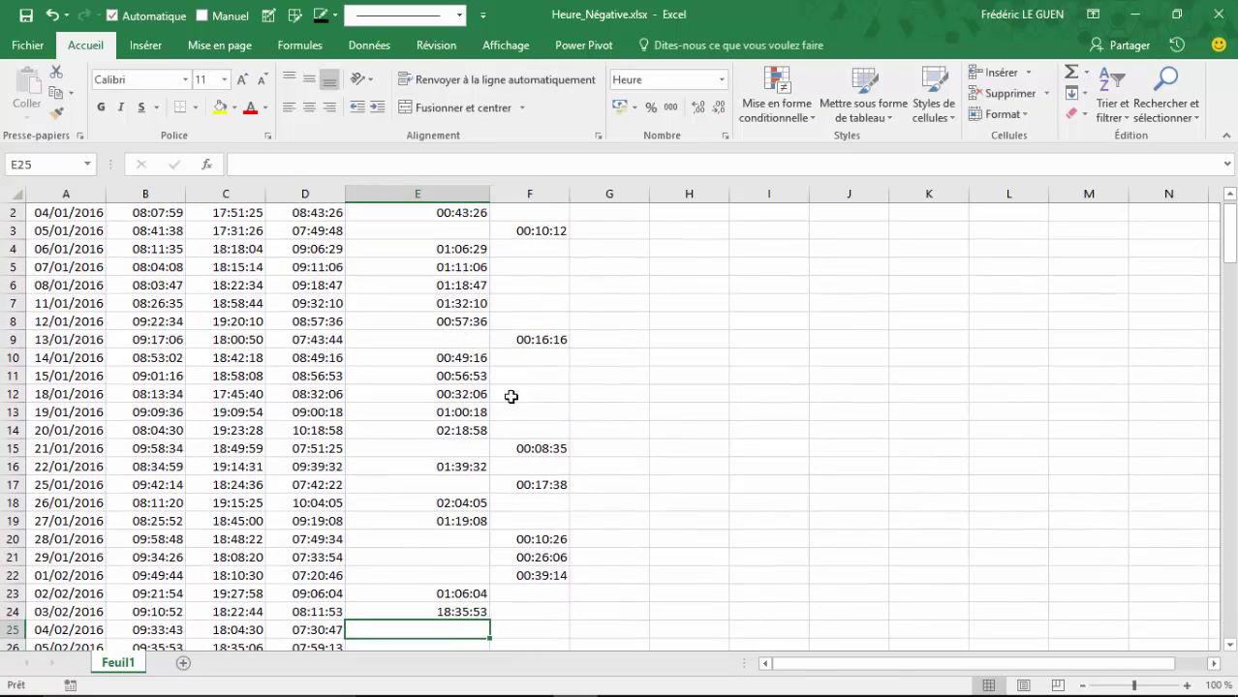
left_click(454, 608)
left_click_drag(490, 621, 555, 628)
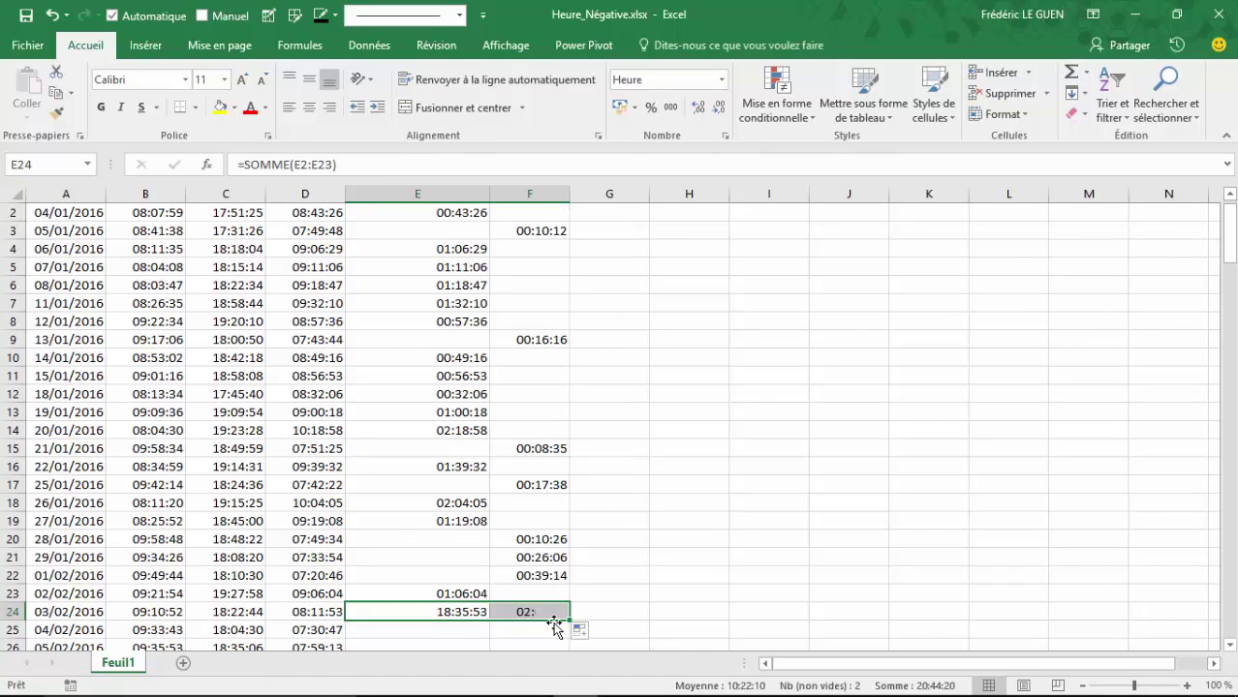
left_click(549, 613)
Enter the net positive balance formula =SI(E24>F24;E24-F24;"") in E25, below the Ecart + total
scroll(505, 625, "down", 2)
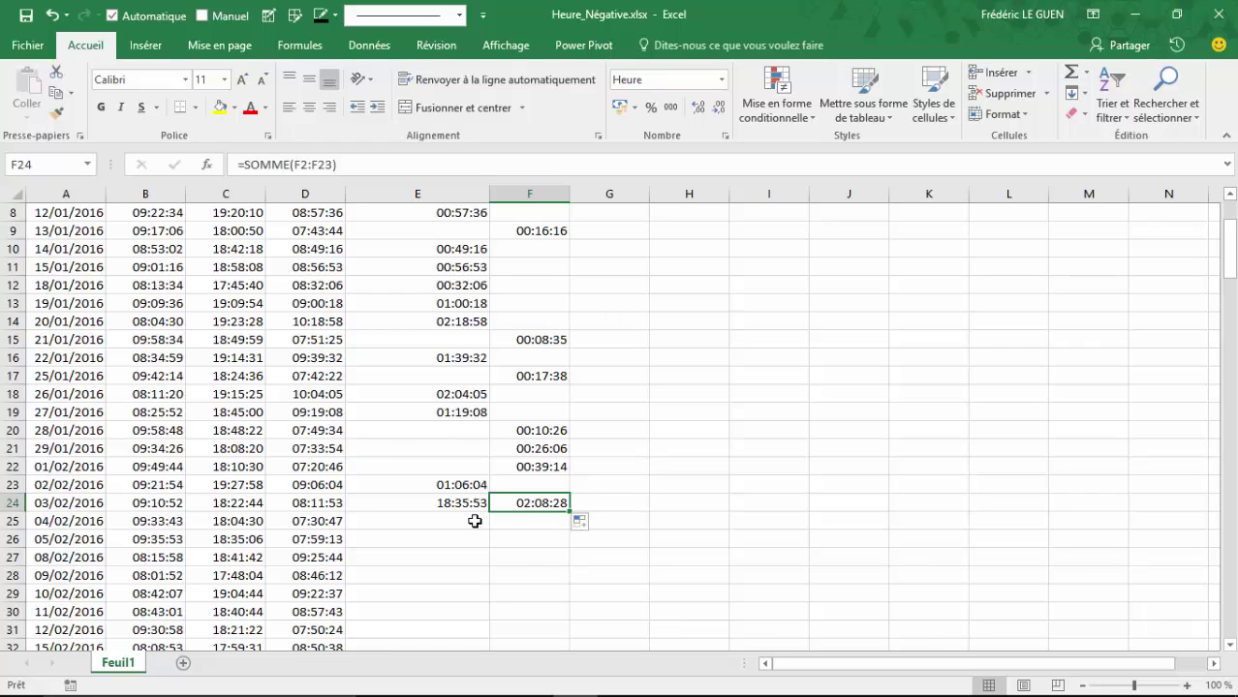
left_click(474, 521)
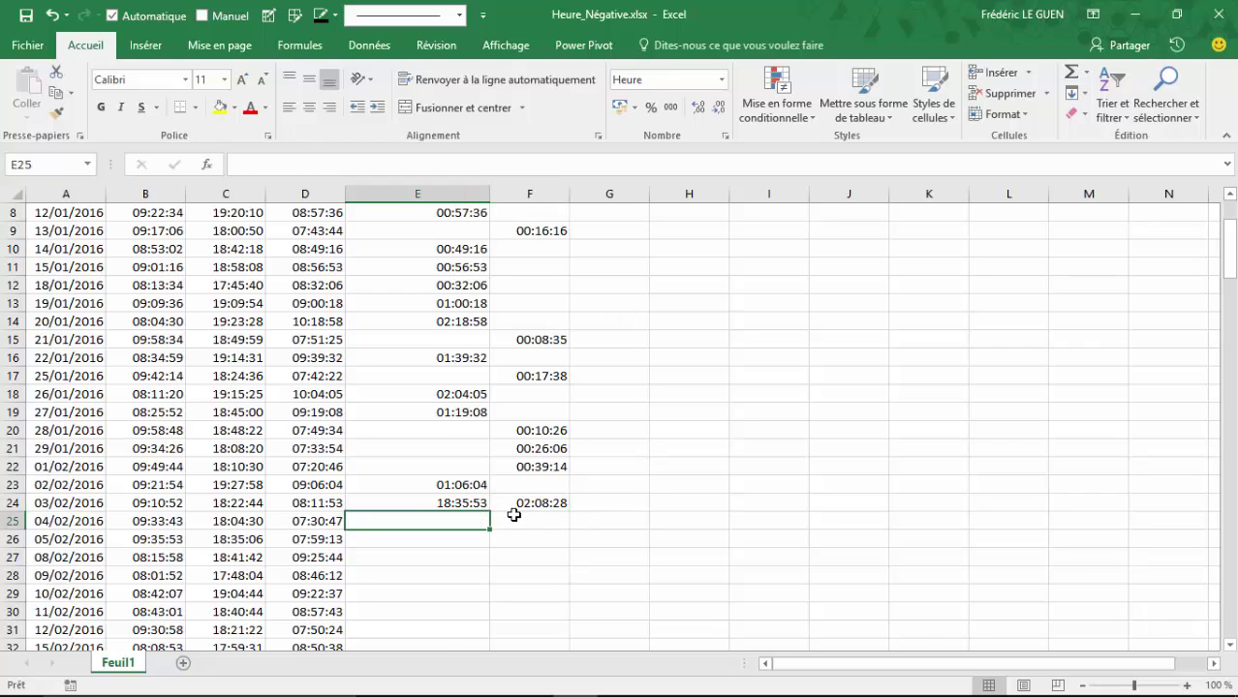
type("=si(")
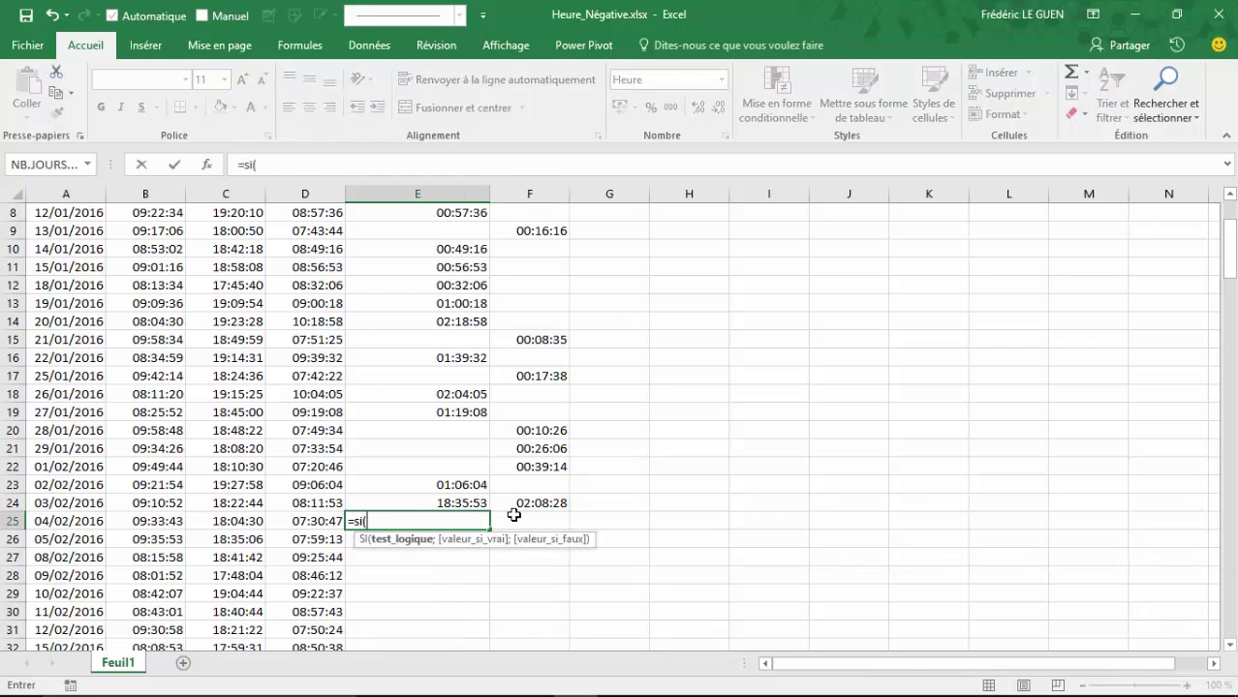
left_click(467, 502)
type(">")
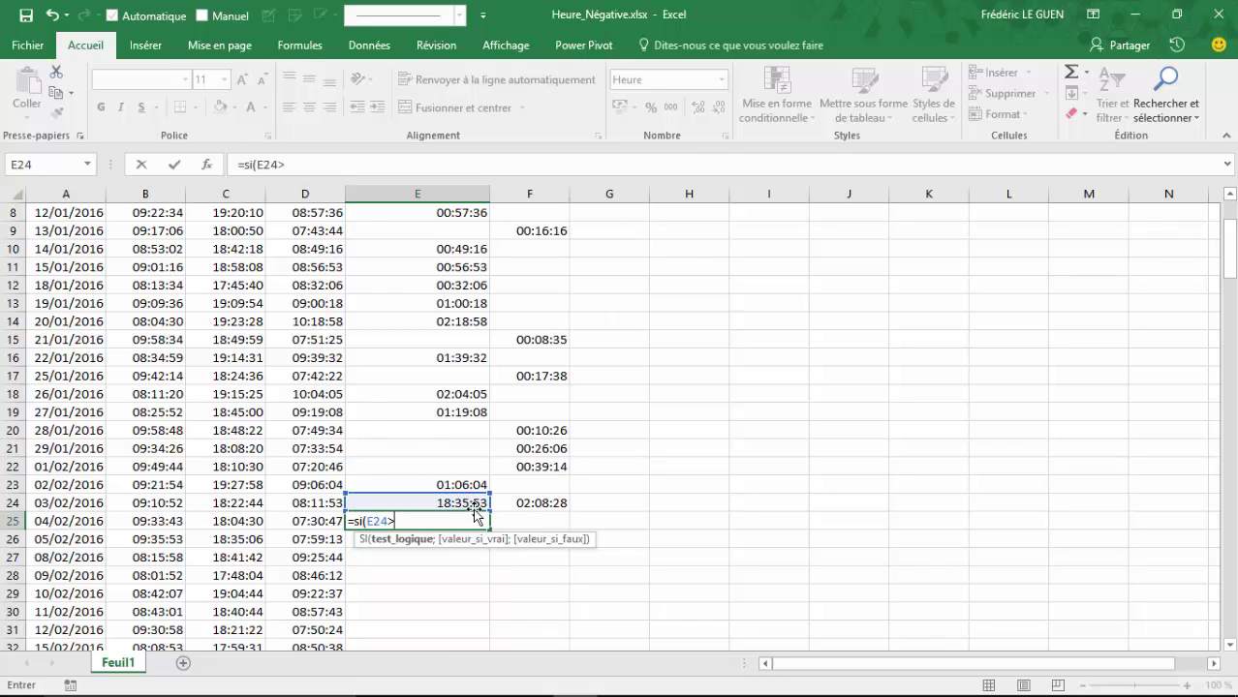
left_click(539, 505)
type(";")
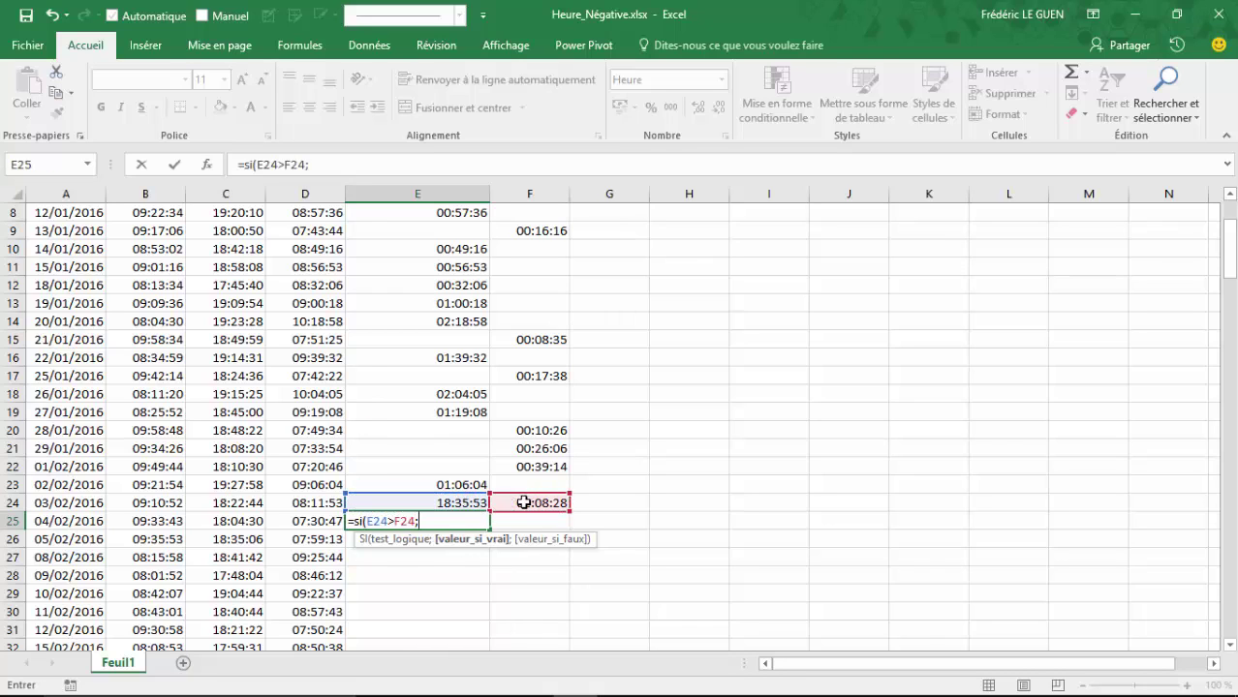
left_click(459, 504)
type("-")
left_click(504, 504)
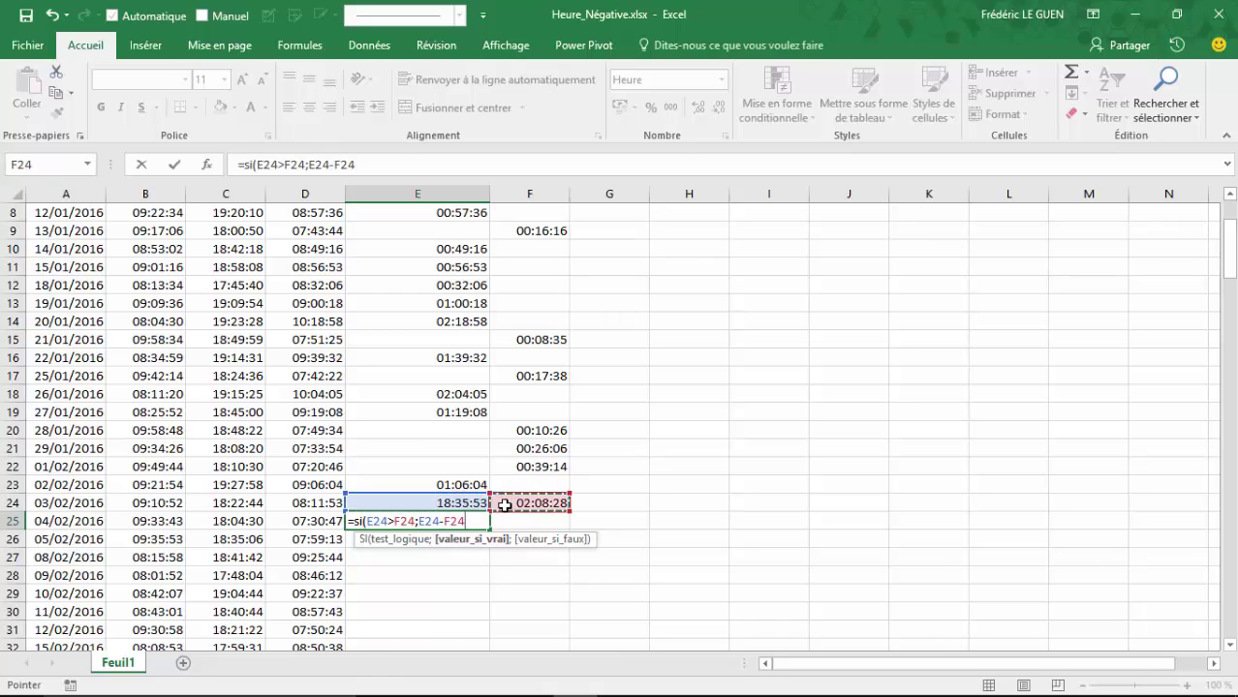
type(";\"\"")
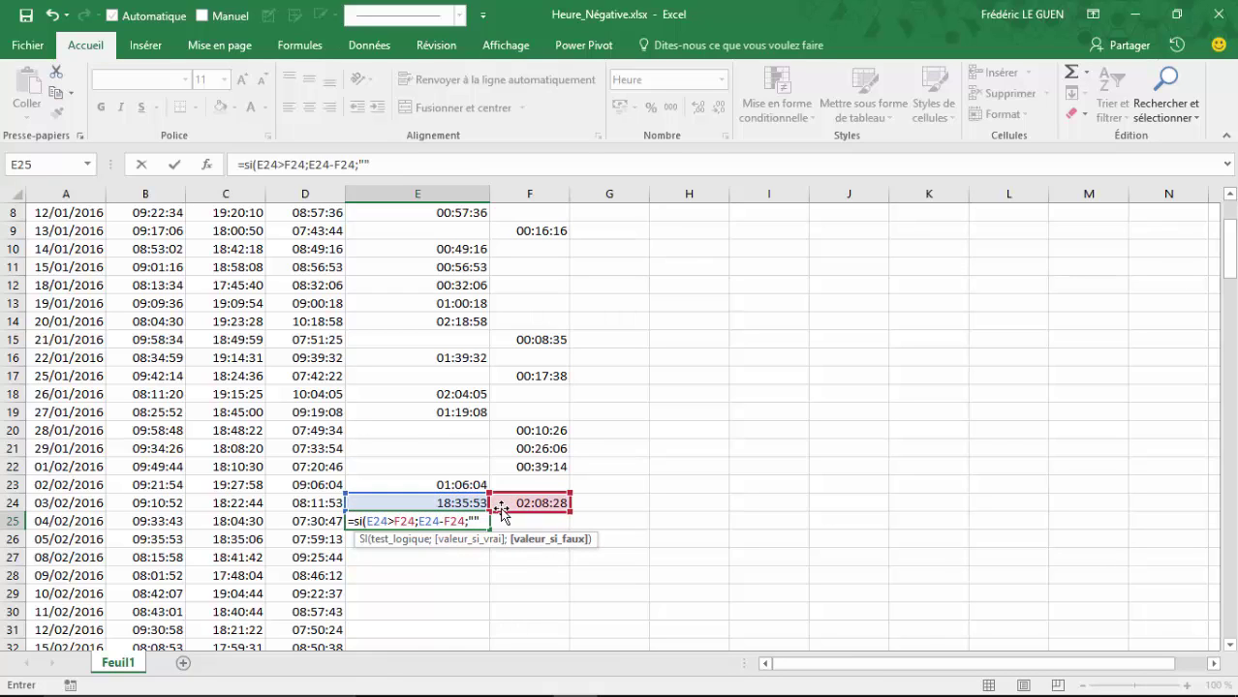
type(")")
key("Return")
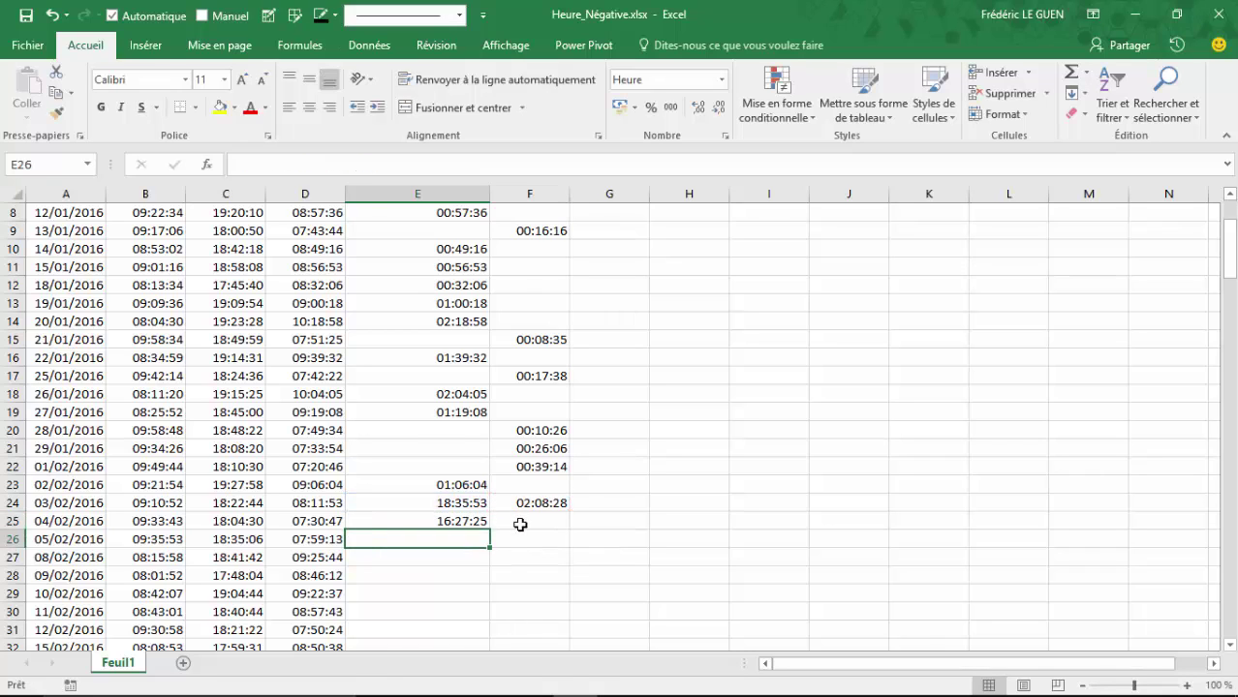
Copy the formula text of E25 into F25 with its cell references unshifted
left_click(521, 524)
left_click(475, 522)
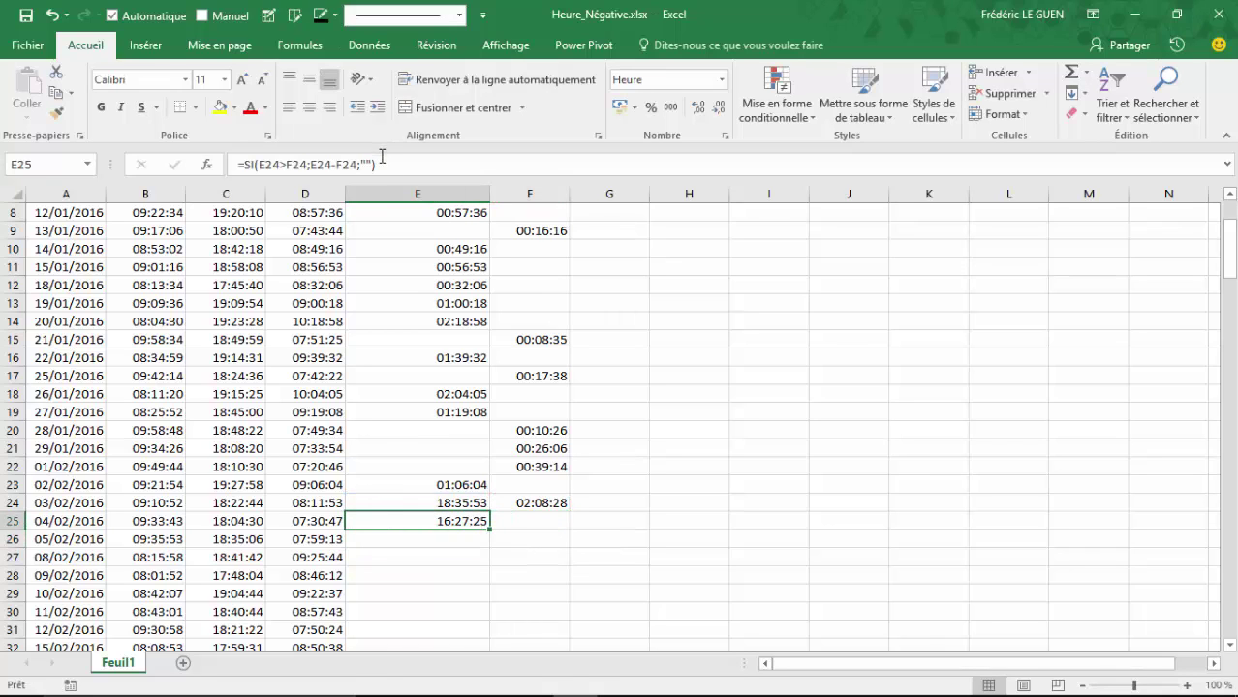
left_click(280, 167)
key("Escape")
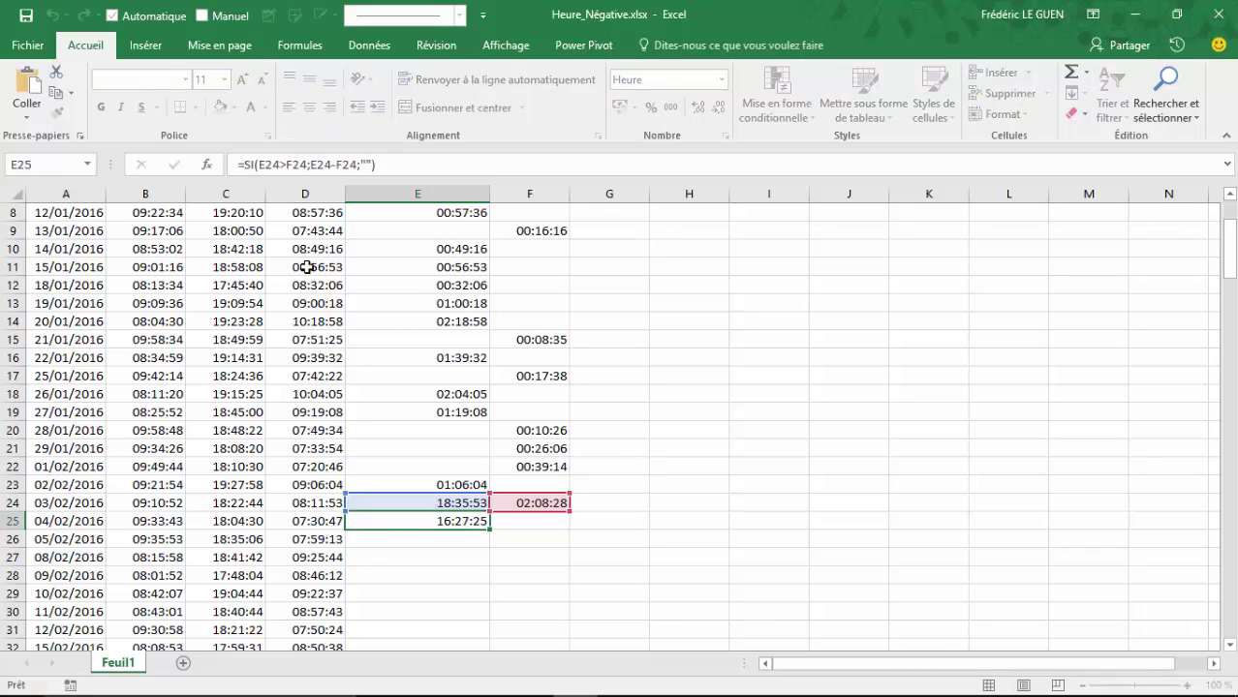
left_click(523, 522)
left_click(401, 165)
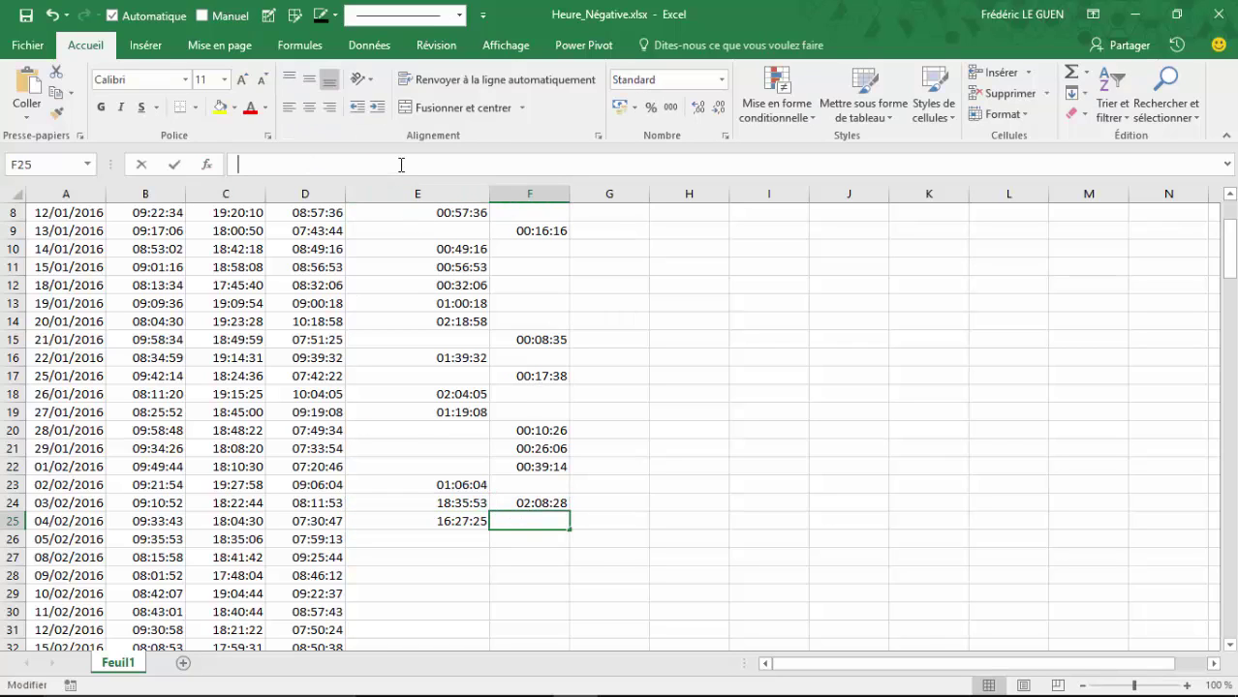
key("ctrl+v")
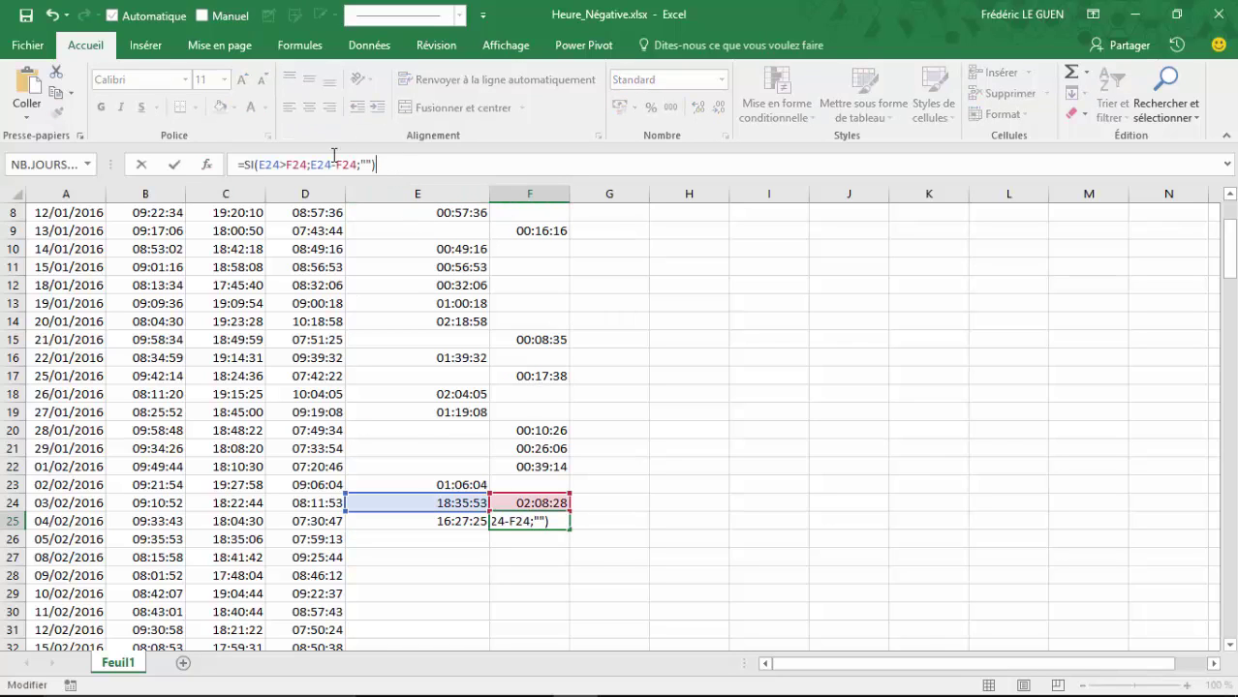
Reverse the comparison and the subtraction in F25 so its formula reads =SI(E24<F24;F24-E24;"")
left_click(286, 164)
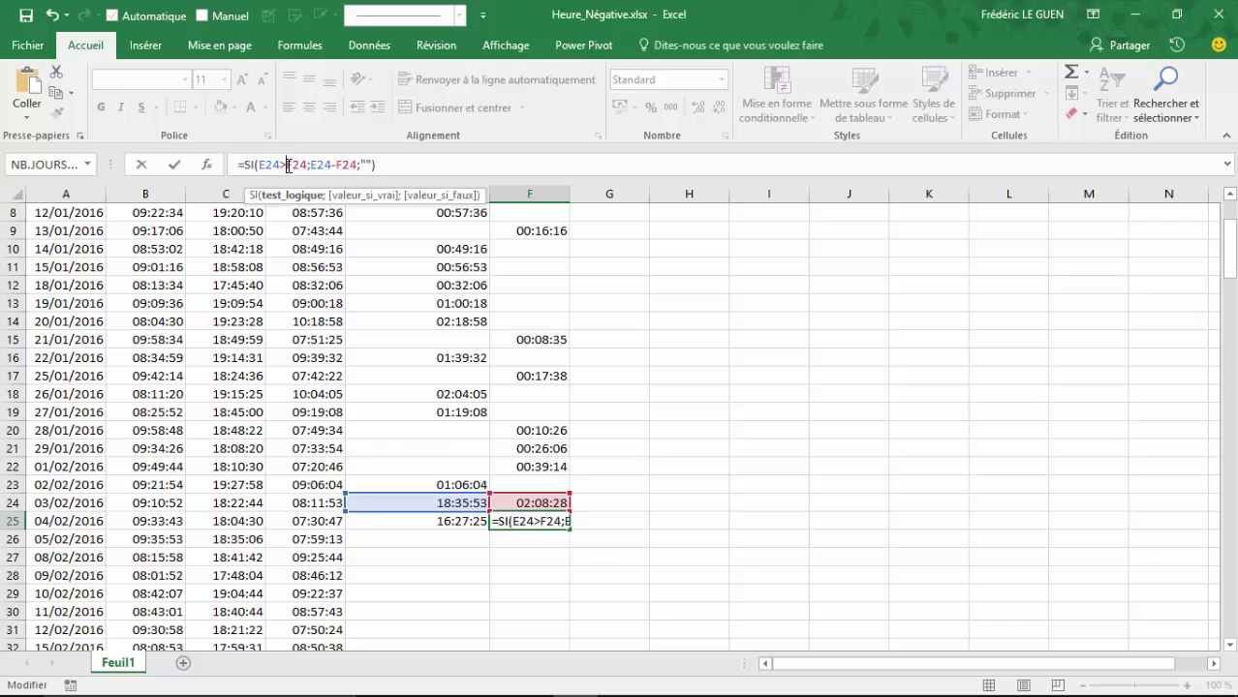
key("BackSpace")
type("<")
left_click_drag(312, 166, 329, 164)
left_click(318, 165)
key("BackSpace")
type("F")
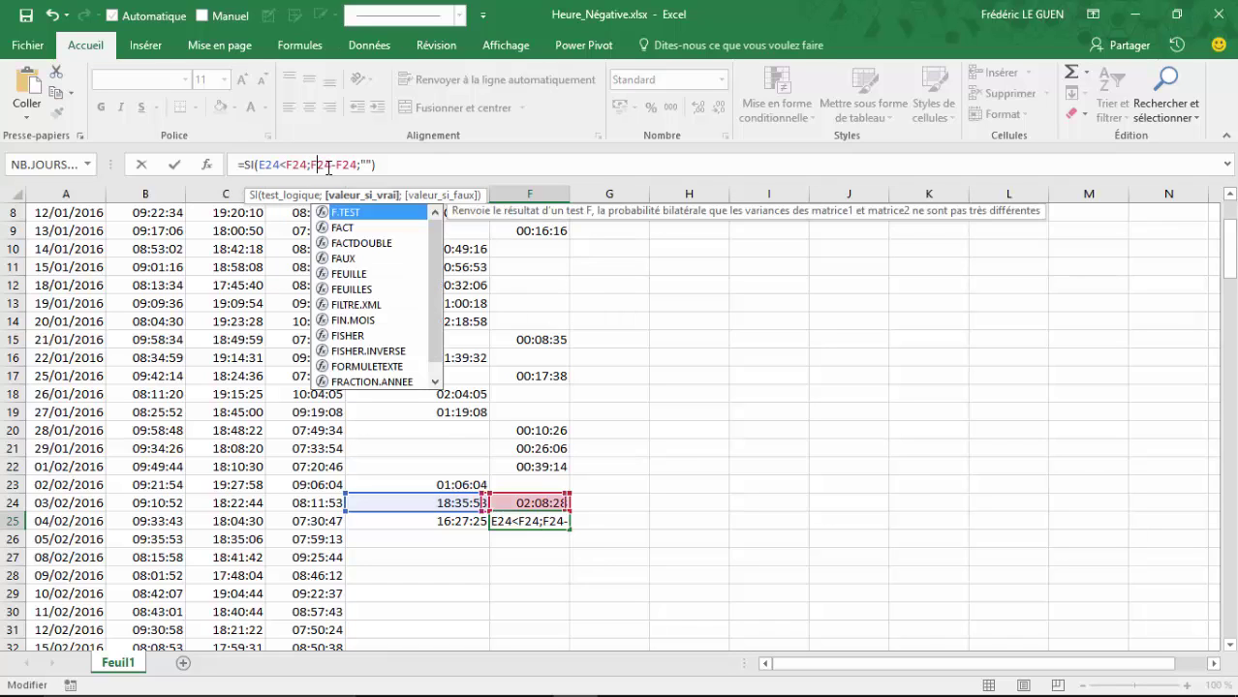
left_click(340, 165)
type("E")
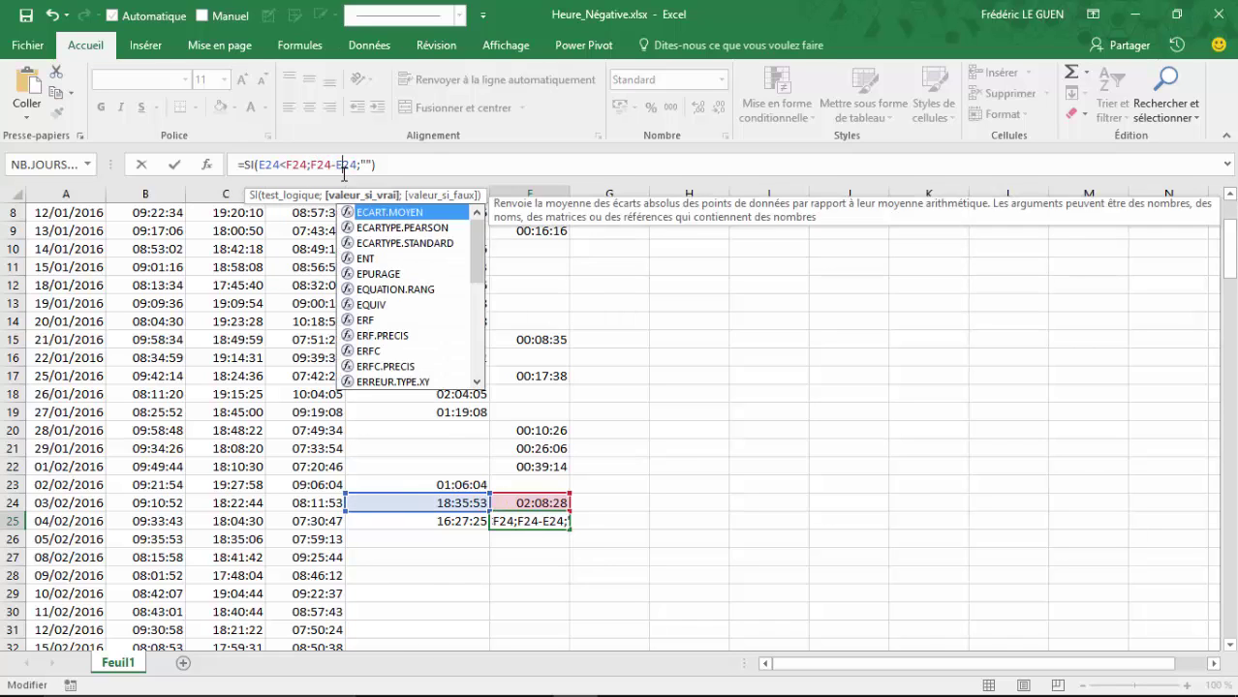
key("Return")
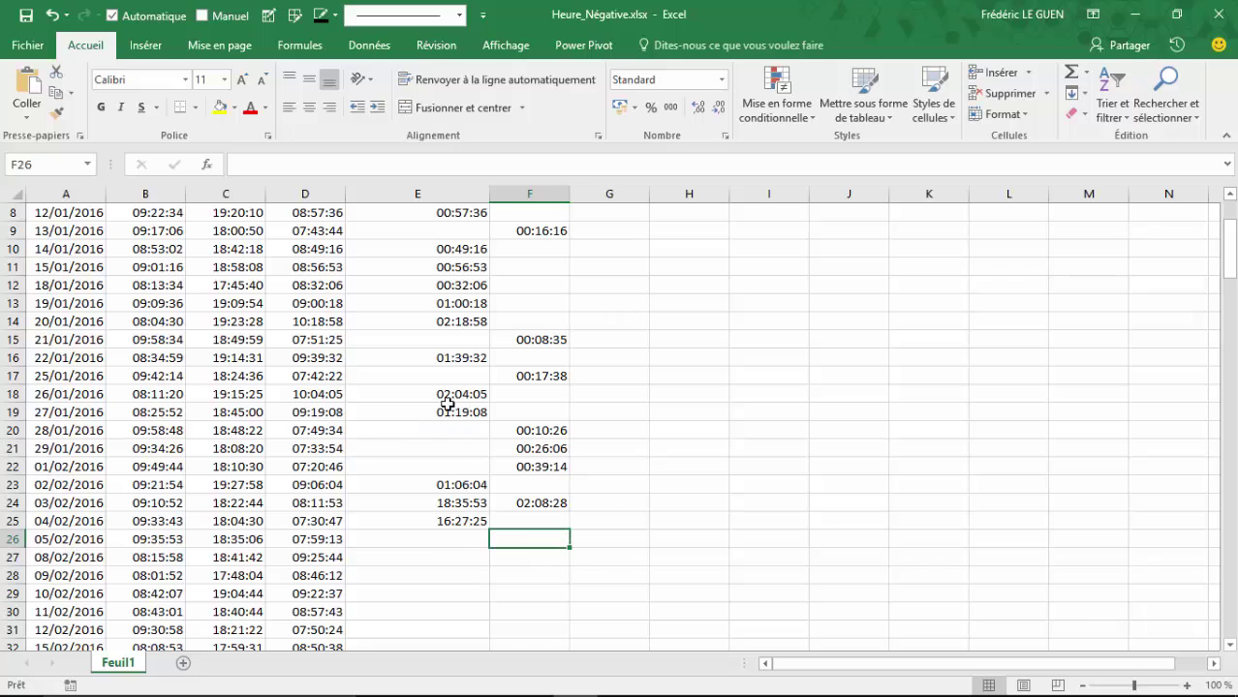
Replace the formula in F15 with its own result by pasting it in place as values only
left_click(506, 341)
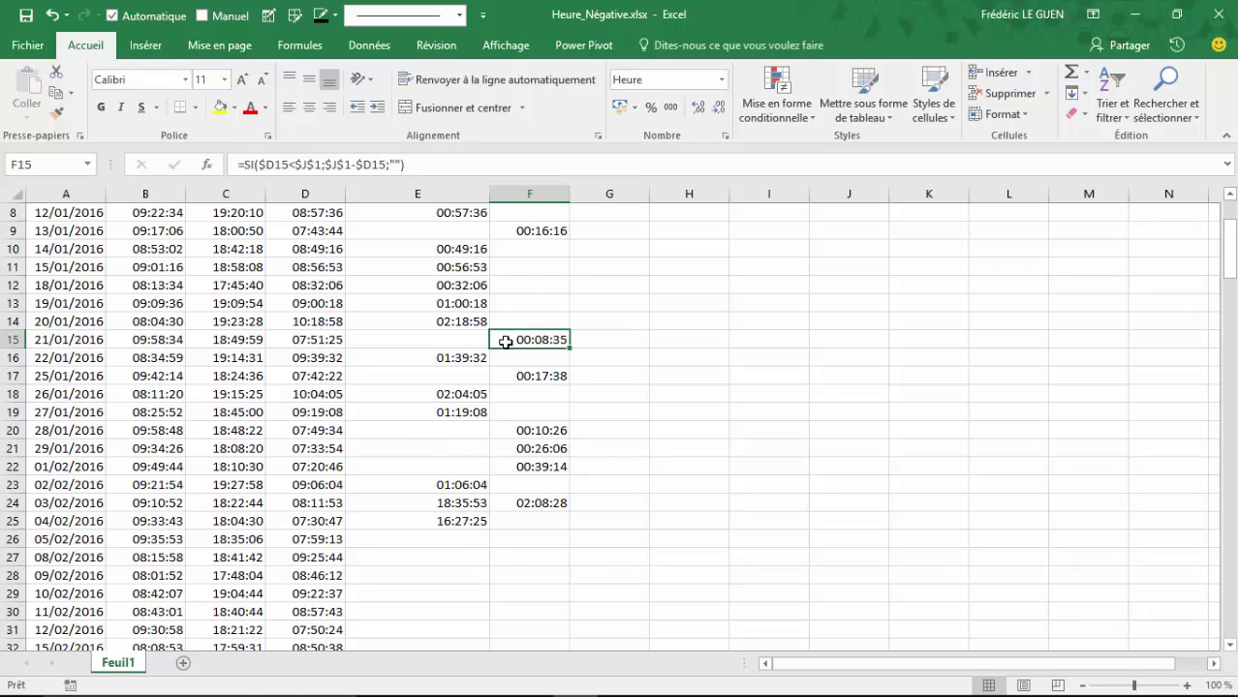
key("ctrl+c")
key("ctrl+alt+v")
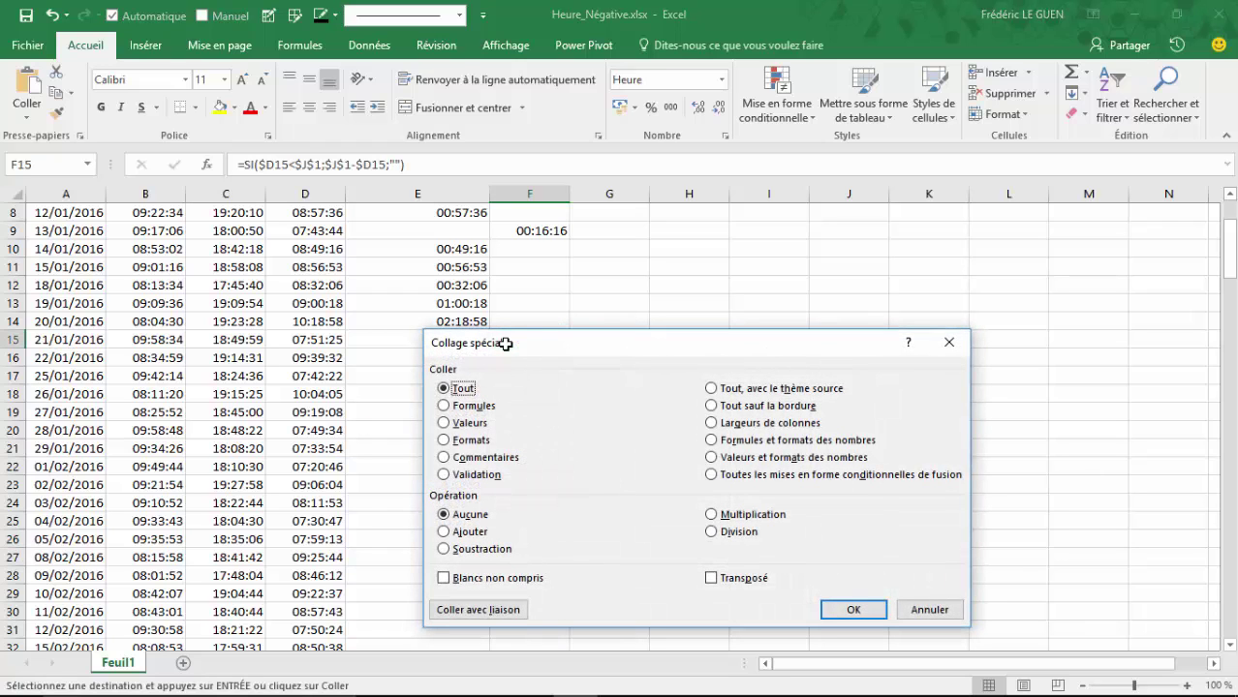
left_click(494, 423)
left_click(843, 610)
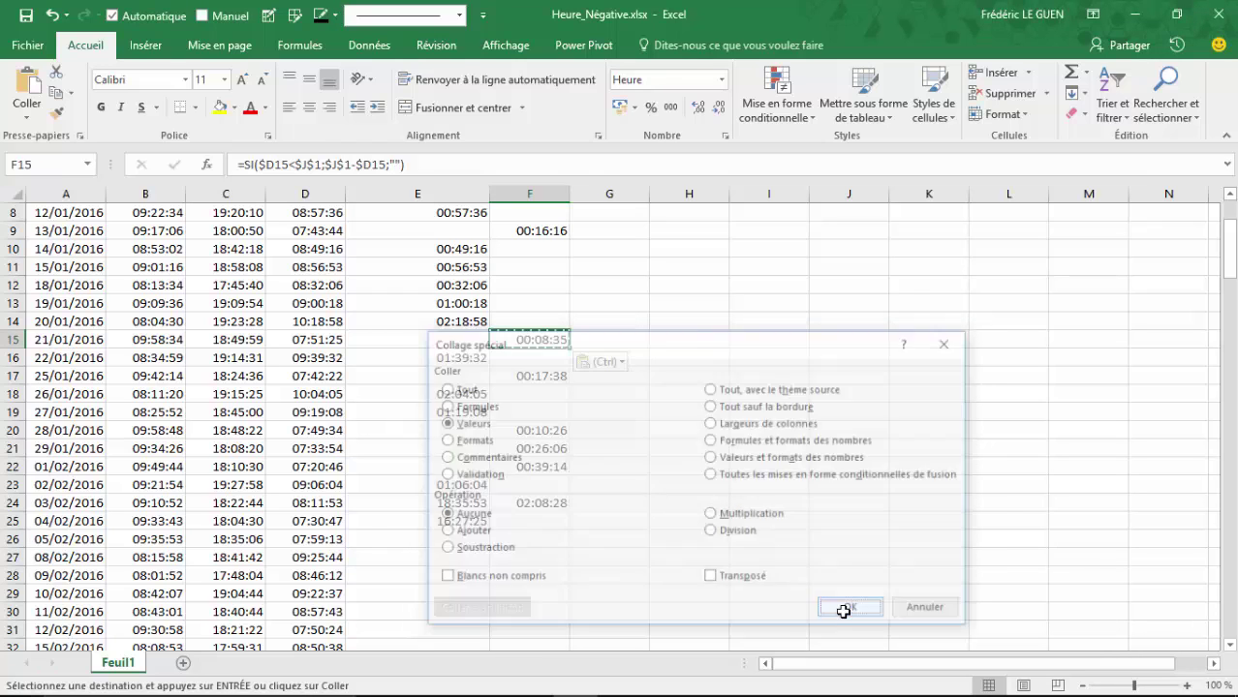
key("Escape")
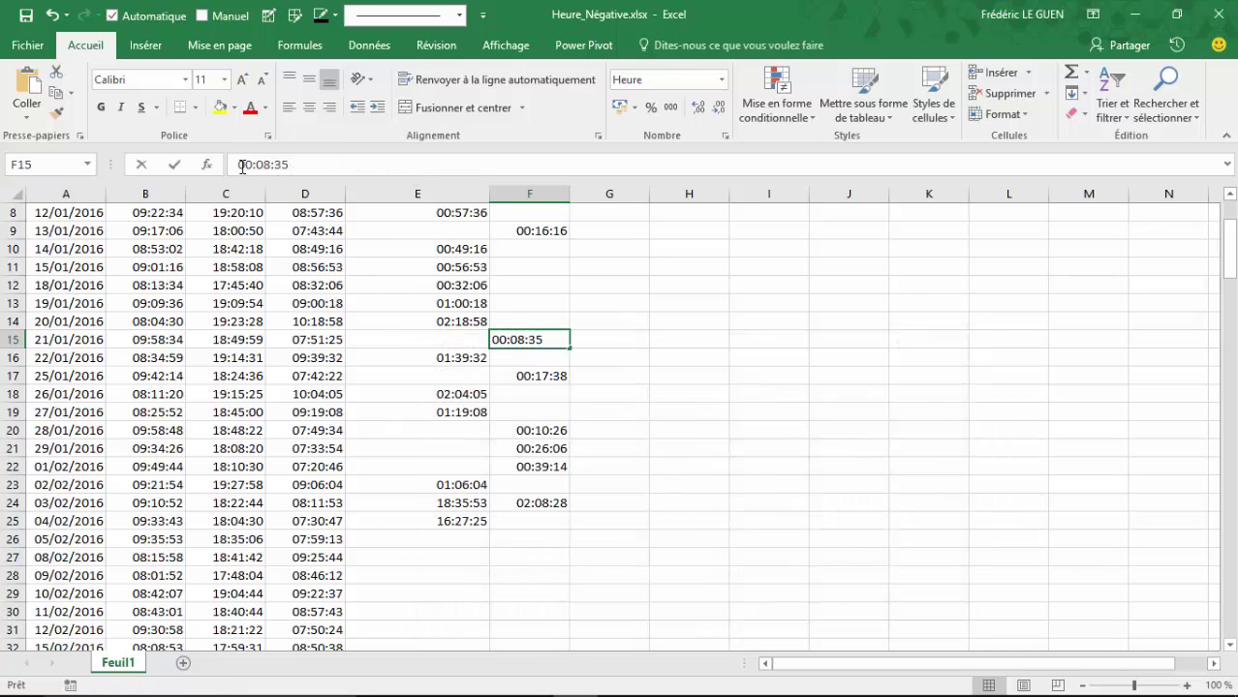
Set the time in F15 to 20:08:35 to test the negative balance formula
left_click(242, 166)
key("BackSpace")
type("2")
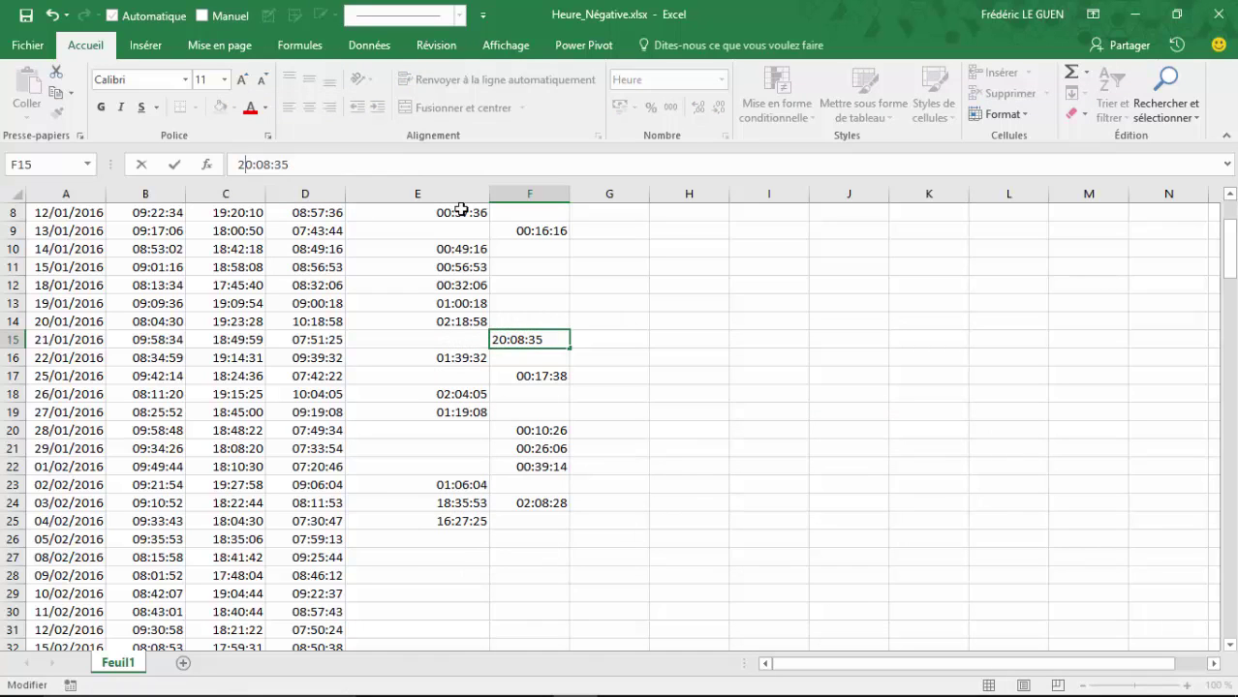
key("Return")
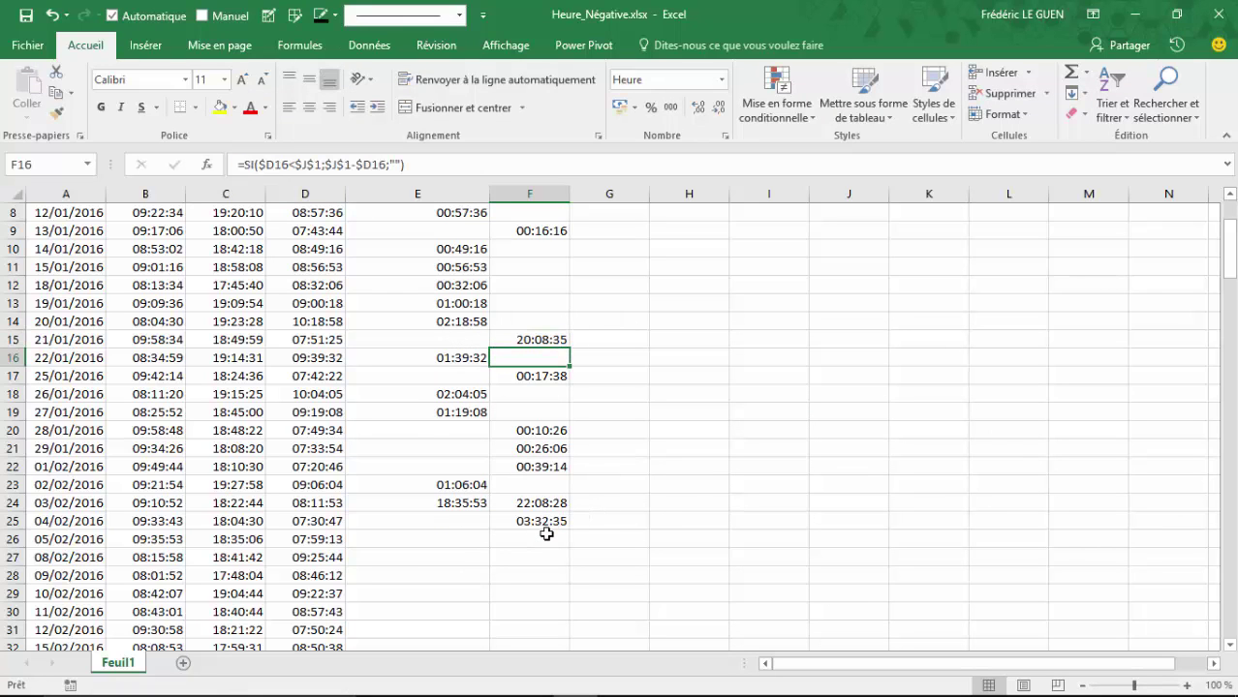